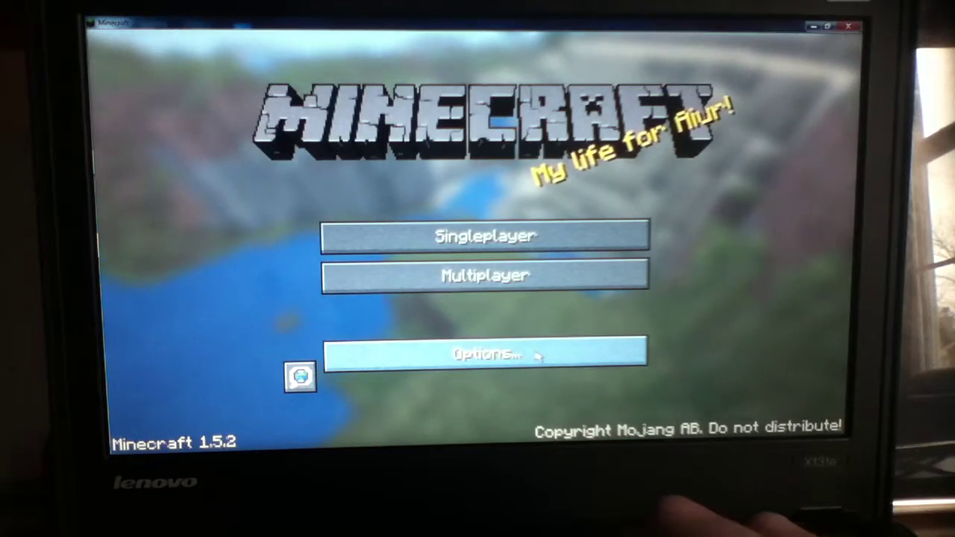
Step: Open Singleplayer and load the saved world 'Survival of the fitess'
left_click(429, 245)
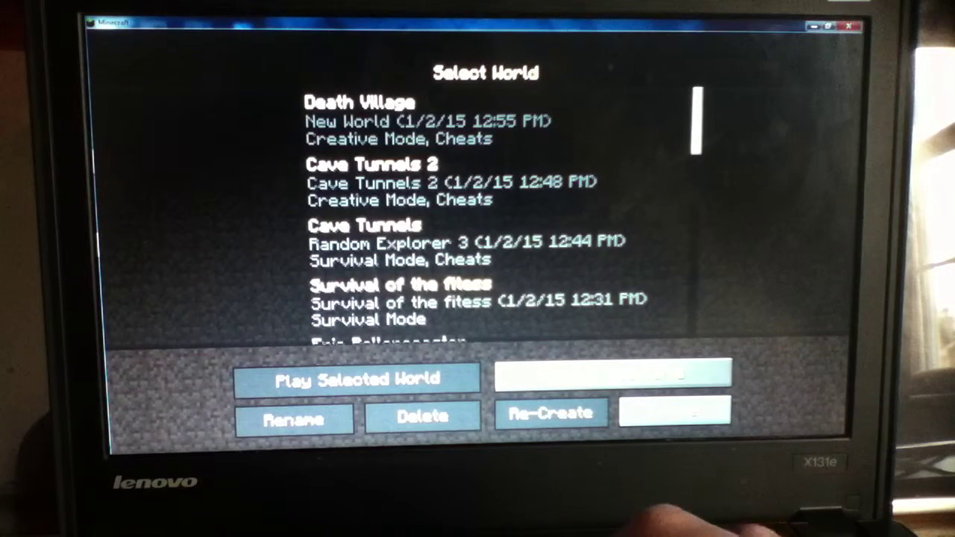
left_click(410, 302)
left_click(373, 377)
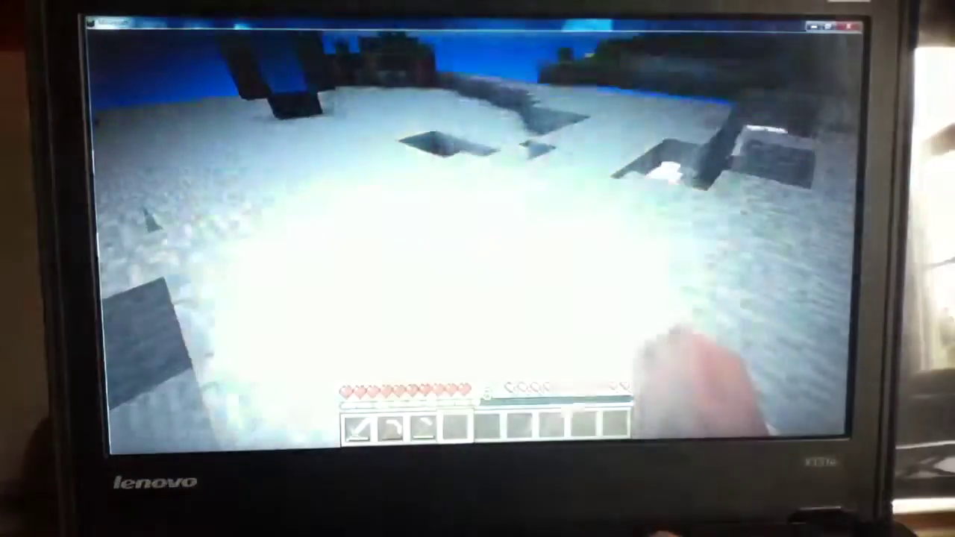
Step: Walk past the house and the fenced wheat farm to overlook the beach and ocean
key("w")
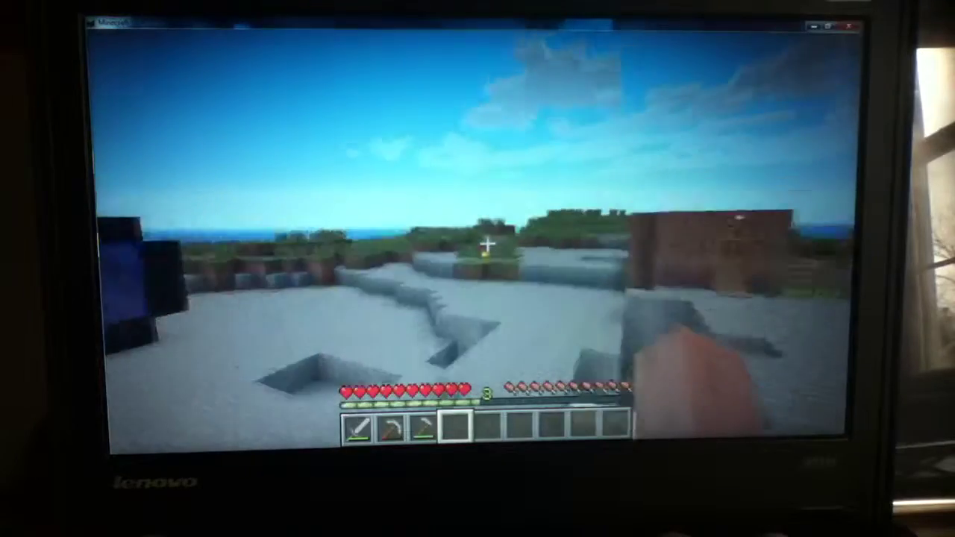
key("w")
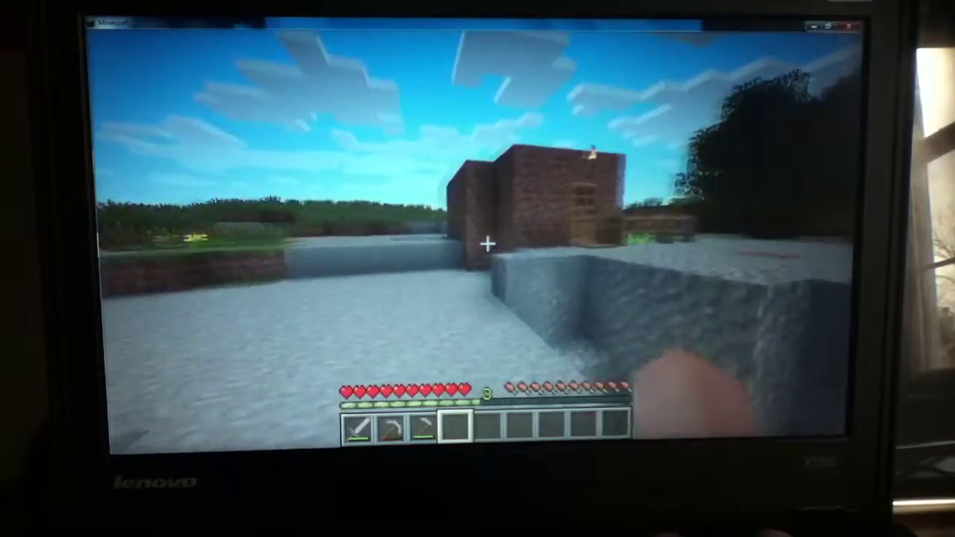
key("w")
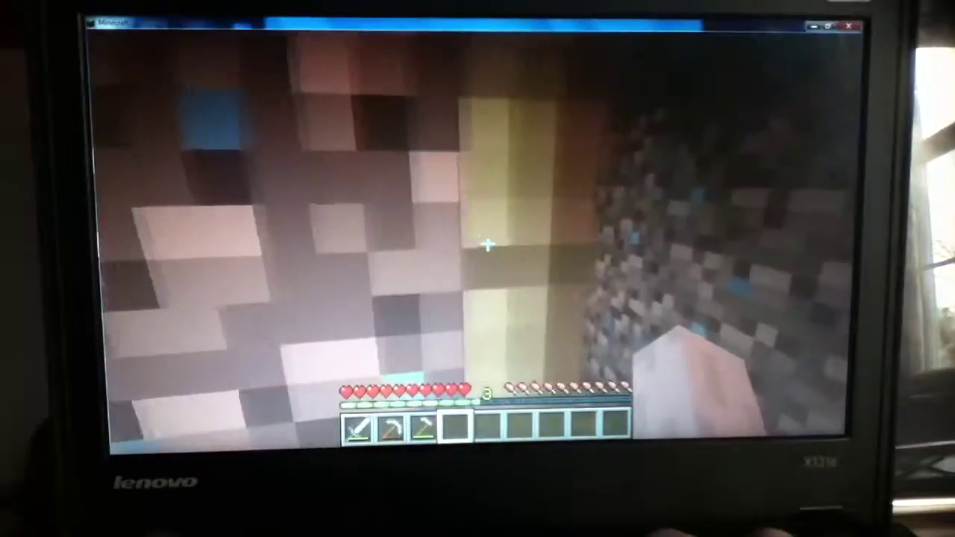
key("w")
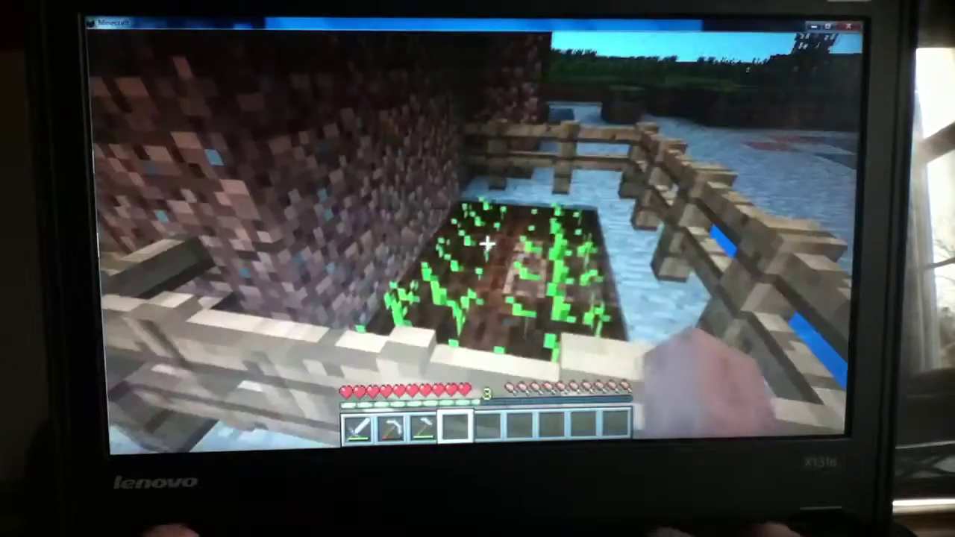
key("w")
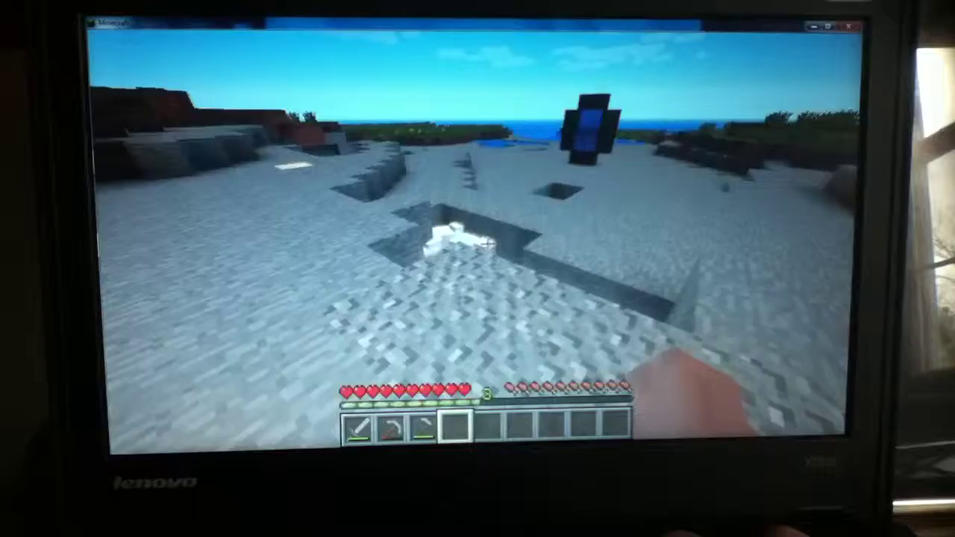
Step: Head down the stone tunnel, look around the pit, then move out toward the cliff and trees
key("w")
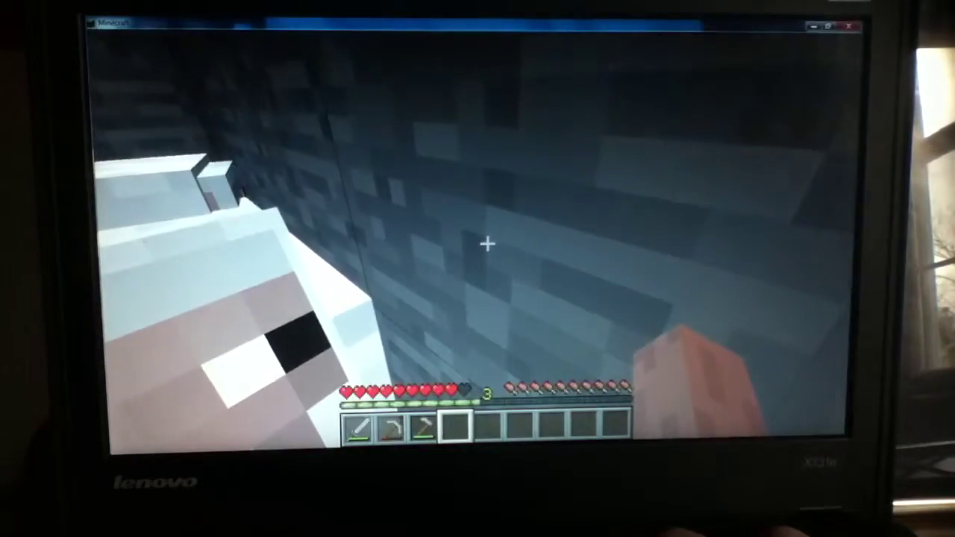
key("w")
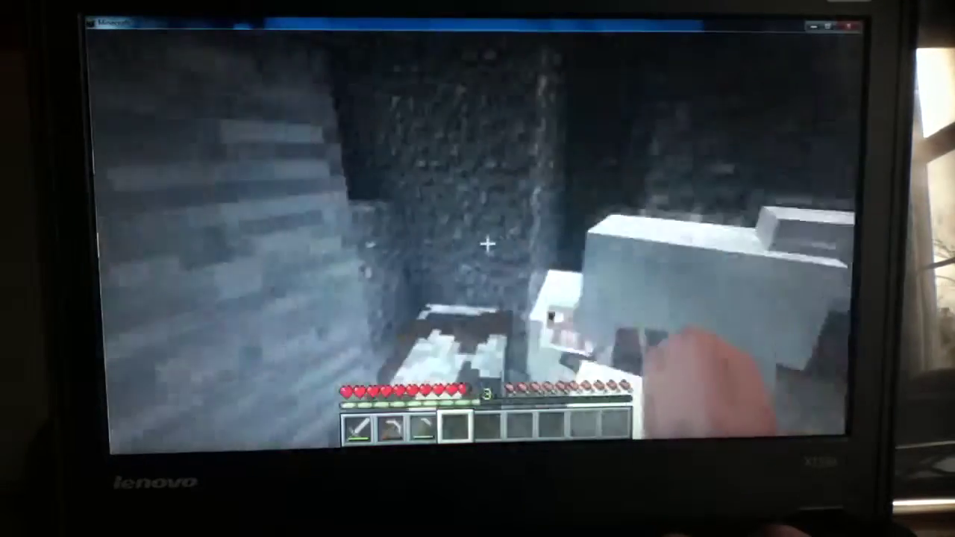
key("w")
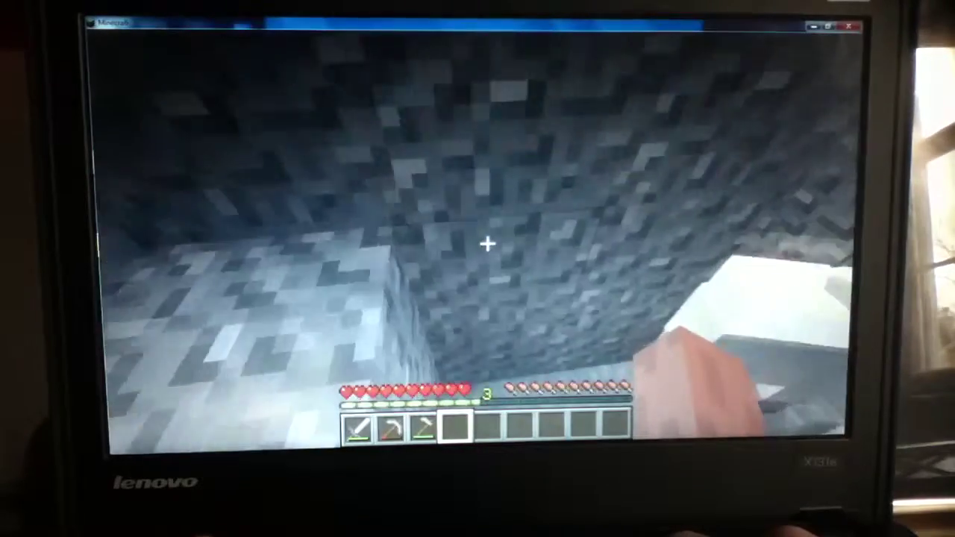
key("w")
key("w")
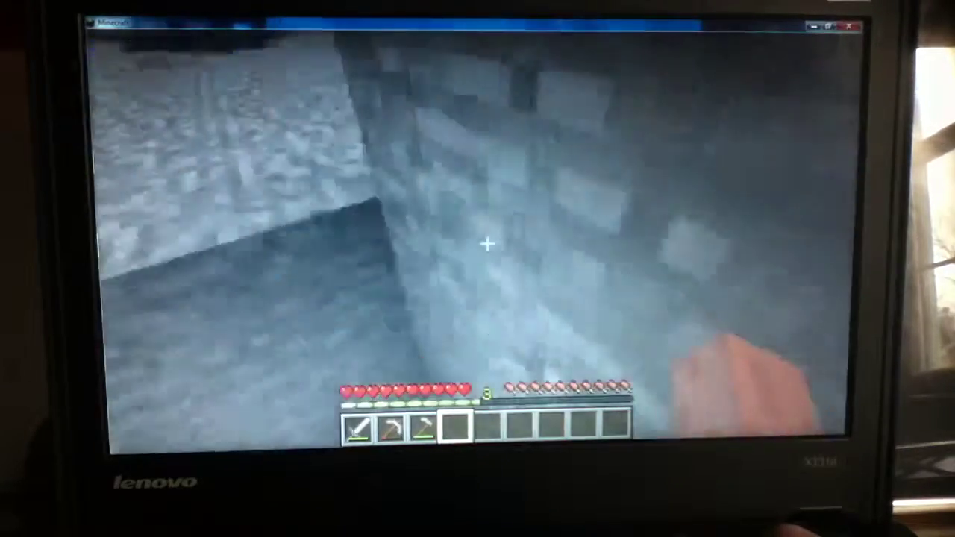
key("w")
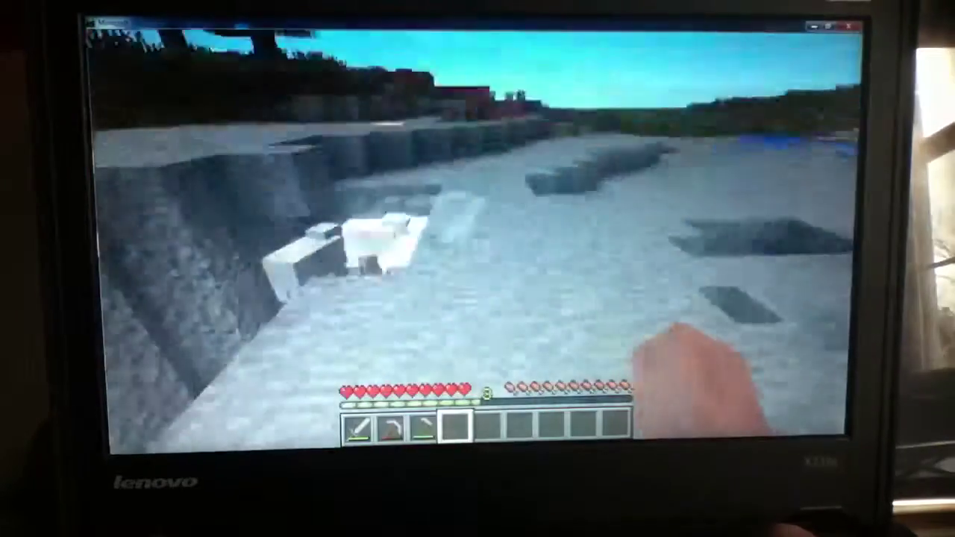
key("w")
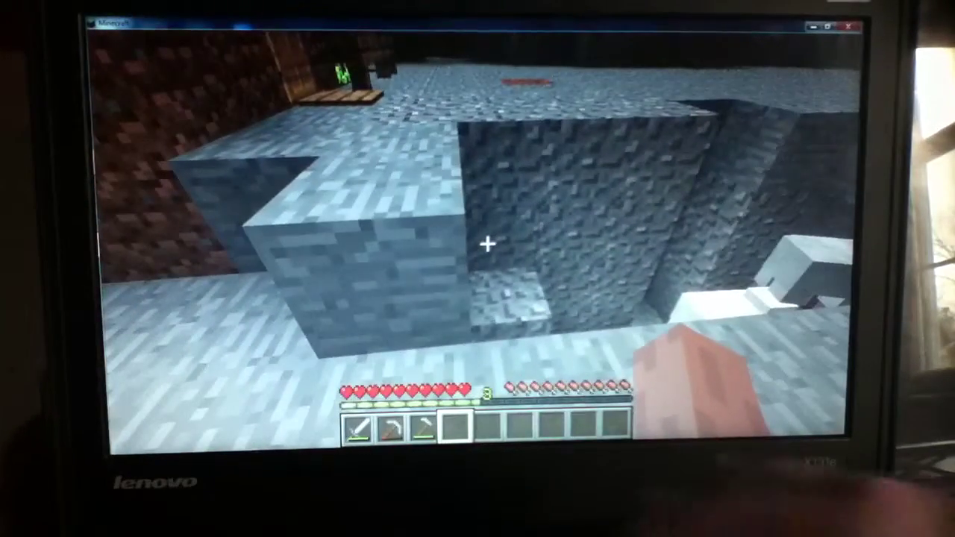
Step: Raise the speaker volume three notches and turn toward the trees and sheep
key("XF86AudioRaiseVolume")
key("XF86AudioRaiseVolume")
key("XF86AudioRaiseVolume")
key("XF86AudioRaiseVolume")
key("XF86AudioRaiseVolume")
key("XF86AudioRaiseVolume")
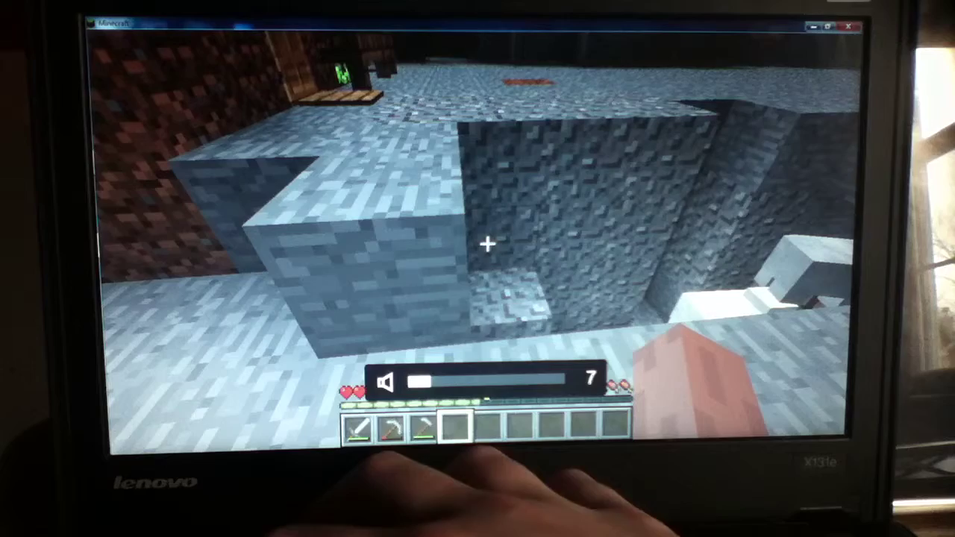
key("XF86AudioRaiseVolume")
key("XF86AudioRaiseVolume")
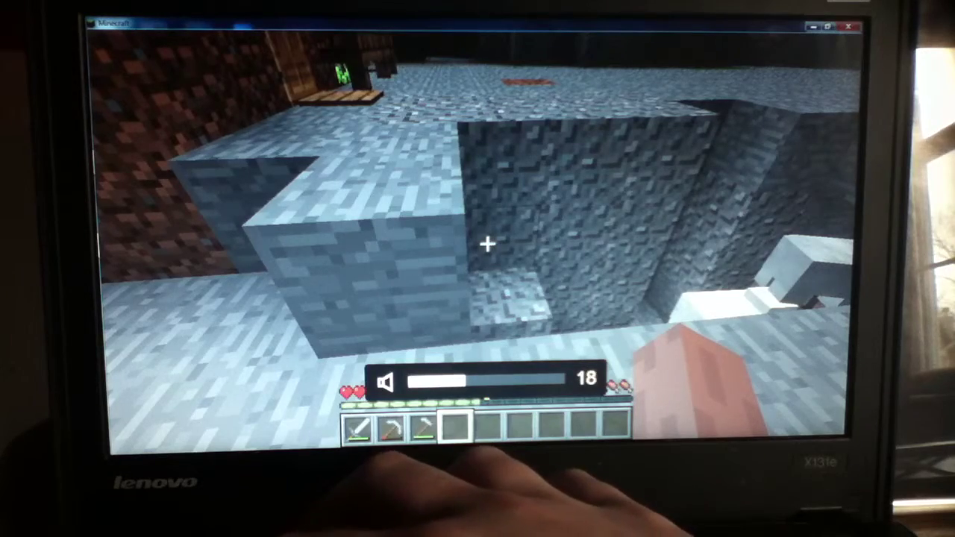
key("XF86AudioRaiseVolume")
key("XF86AudioRaiseVolume")
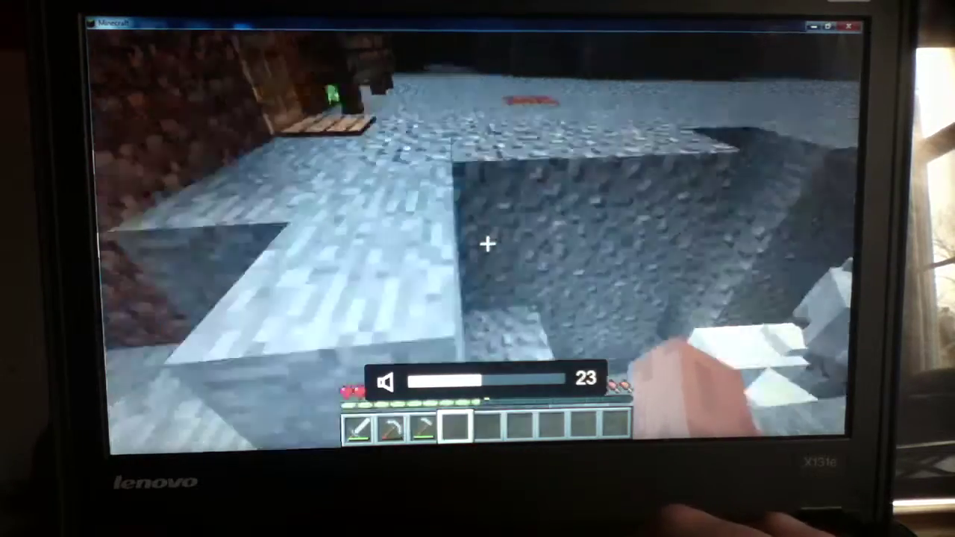
left_click_drag(486, 244, 486, 244)
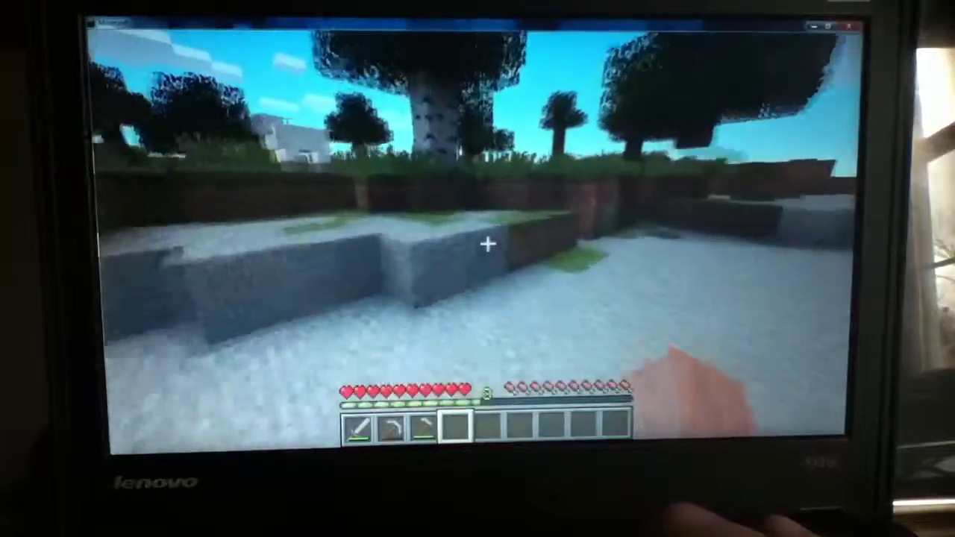
key("w")
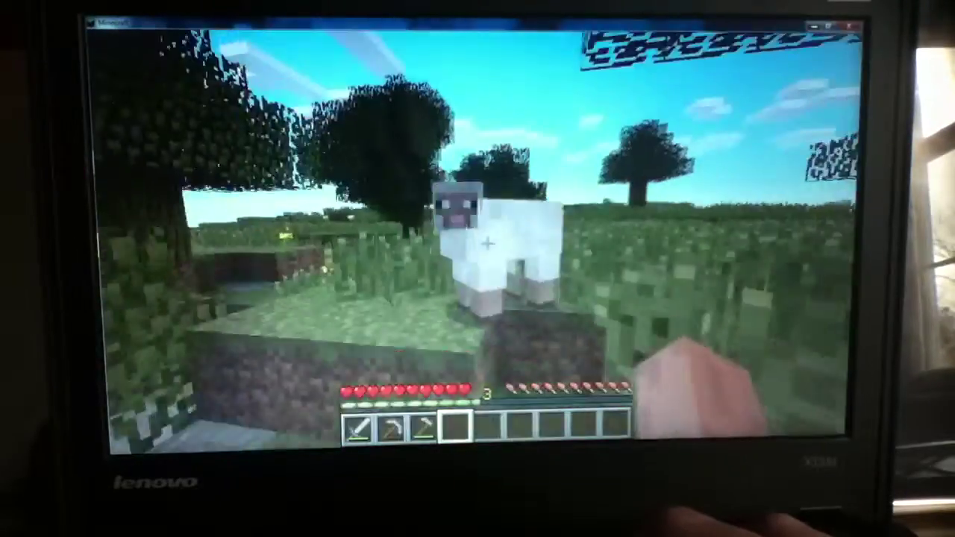
Step: Push through the tree's leaves, punching a way through
key("w")
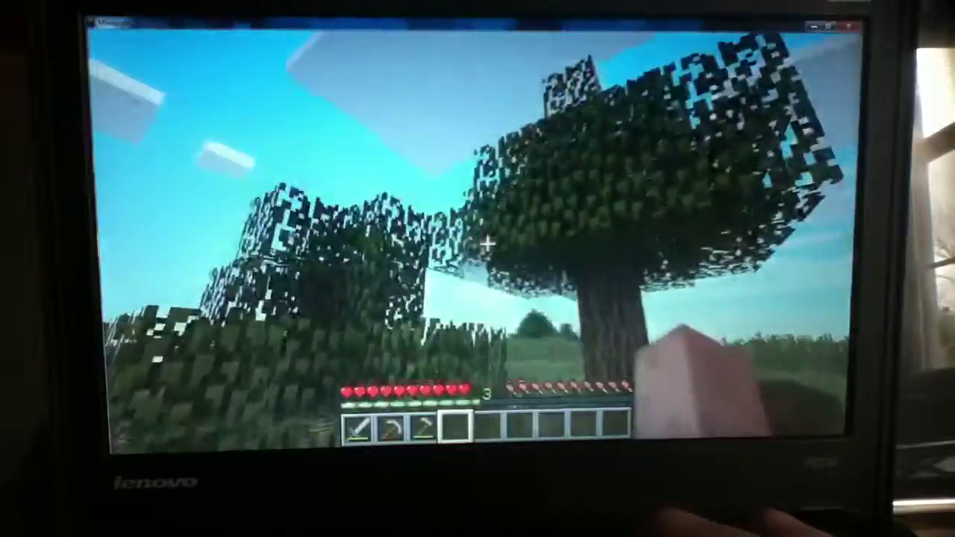
key("w")
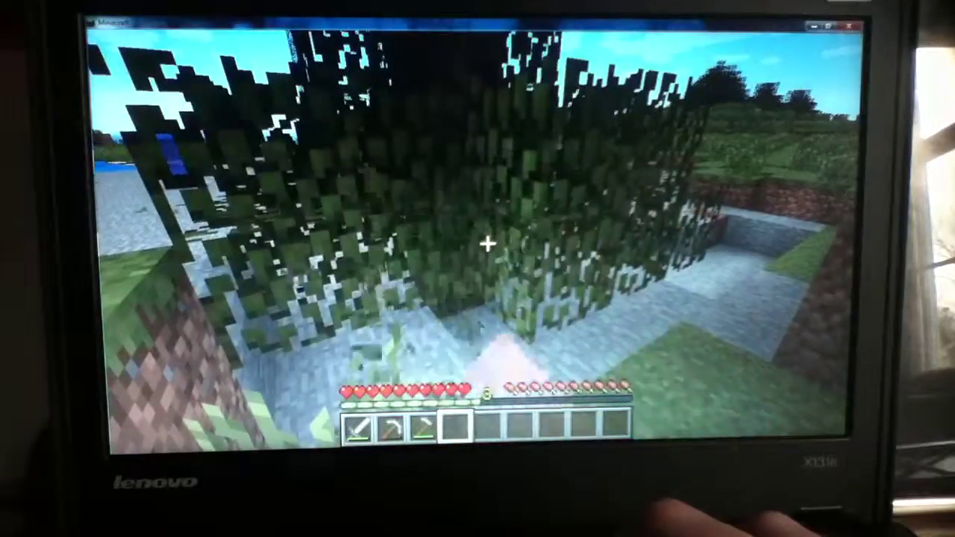
key("w")
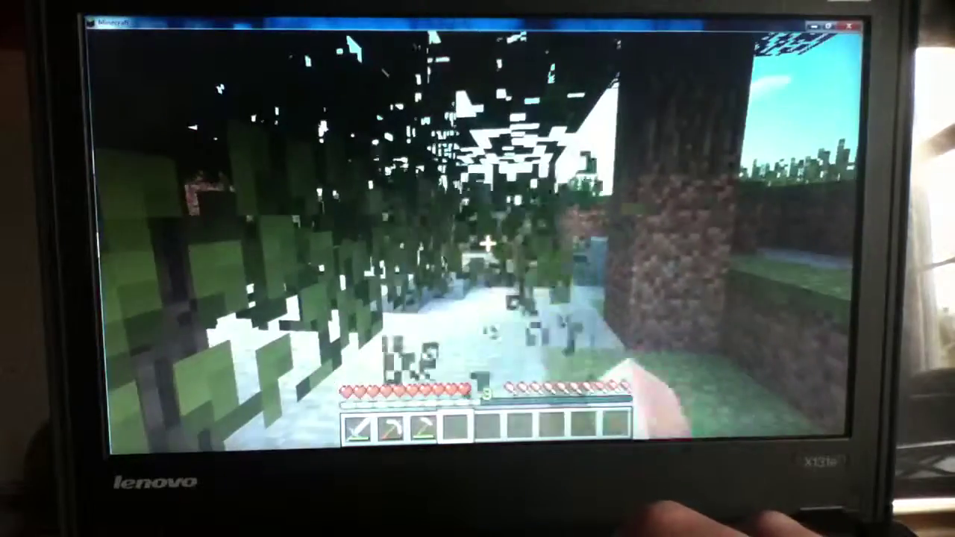
key("w")
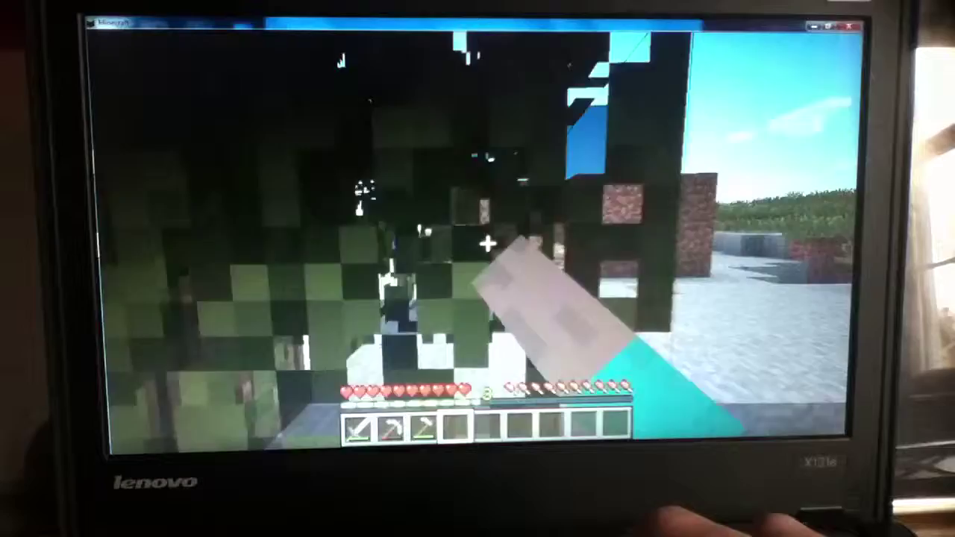
key("w")
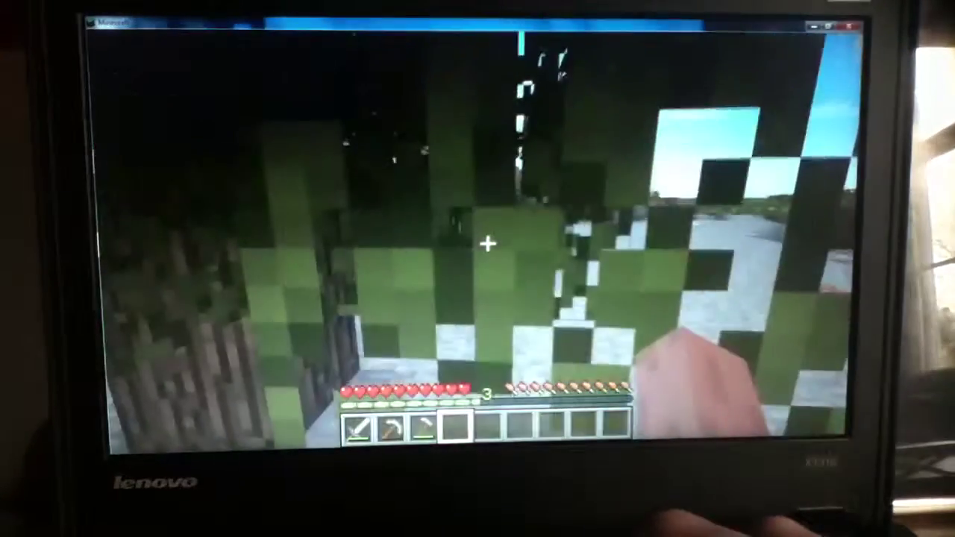
key("w")
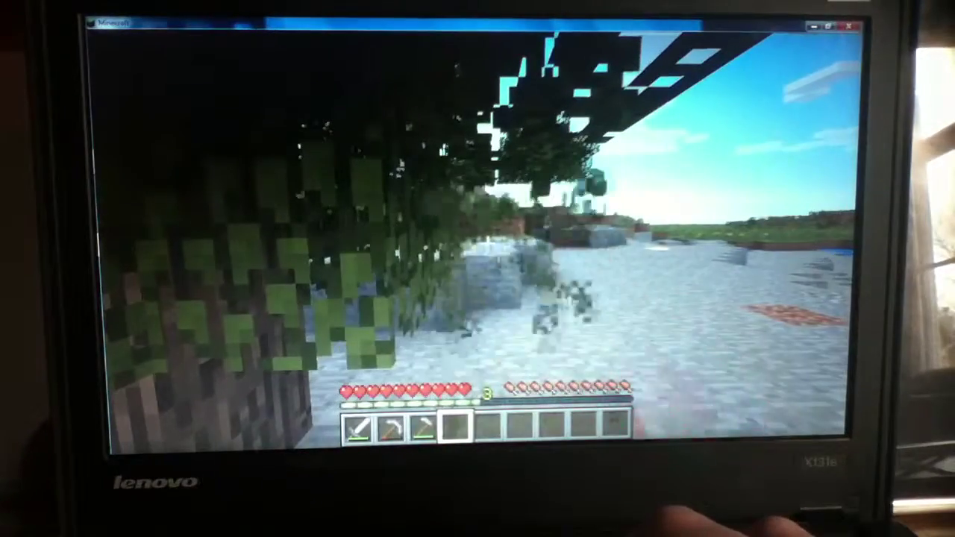
Step: Lower the speaker volume two notches and walk through the grass toward the birch trees
key("XF86AudioLowerVolume")
key("XF86AudioLowerVolume")
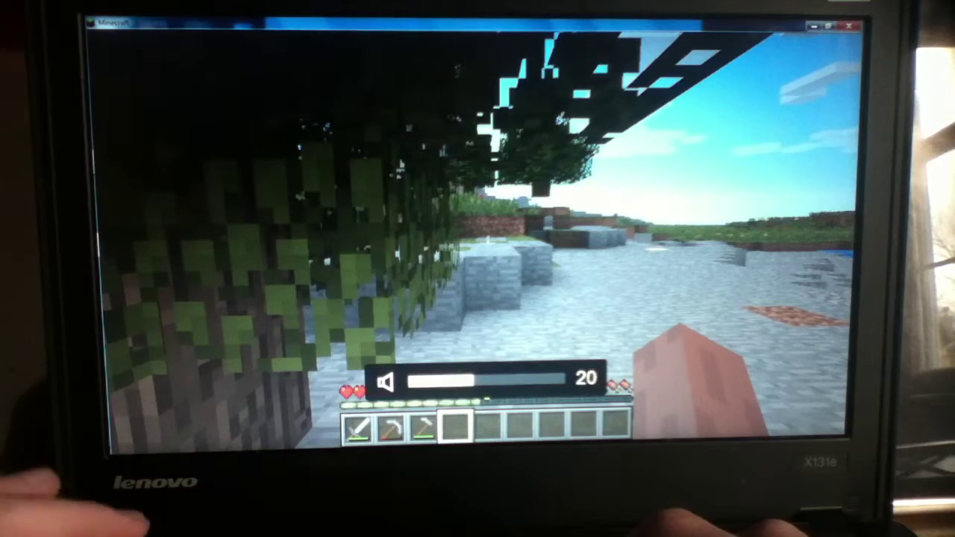
key("XF86AudioLowerVolume")
key("XF86AudioLowerVolume")
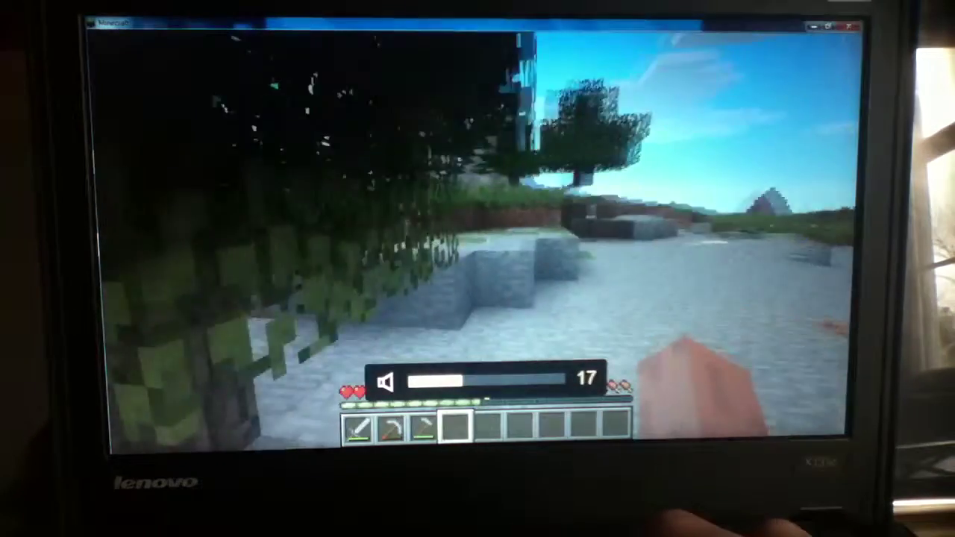
key("w")
key("w")
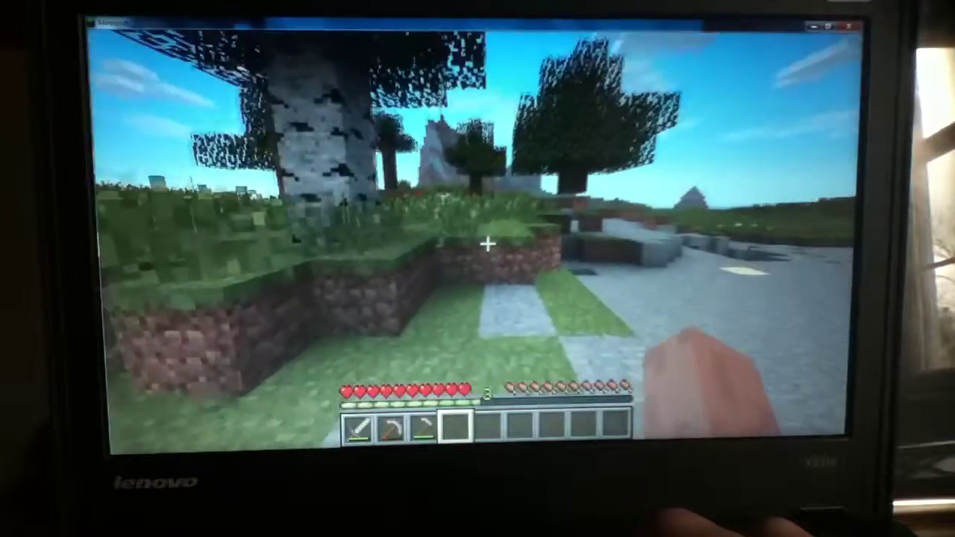
key("w")
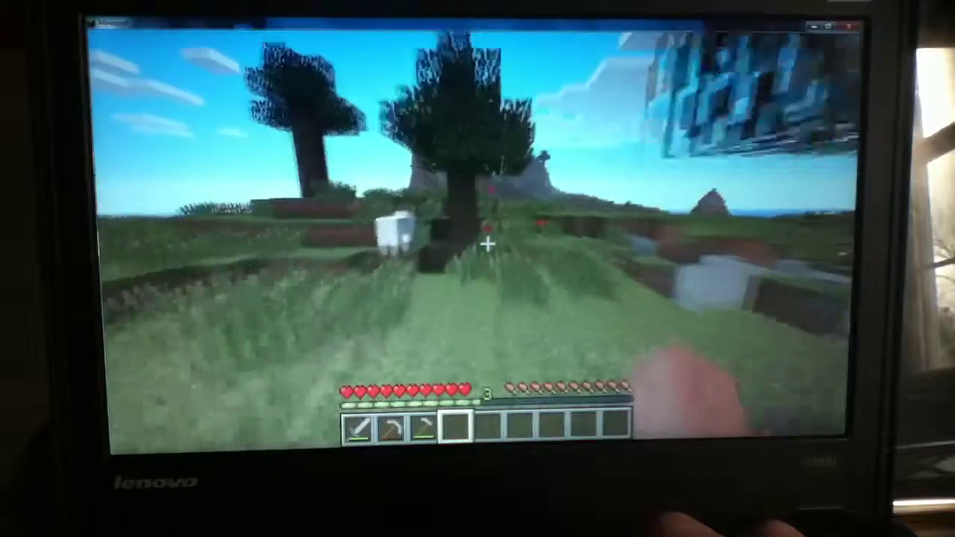
key("w")
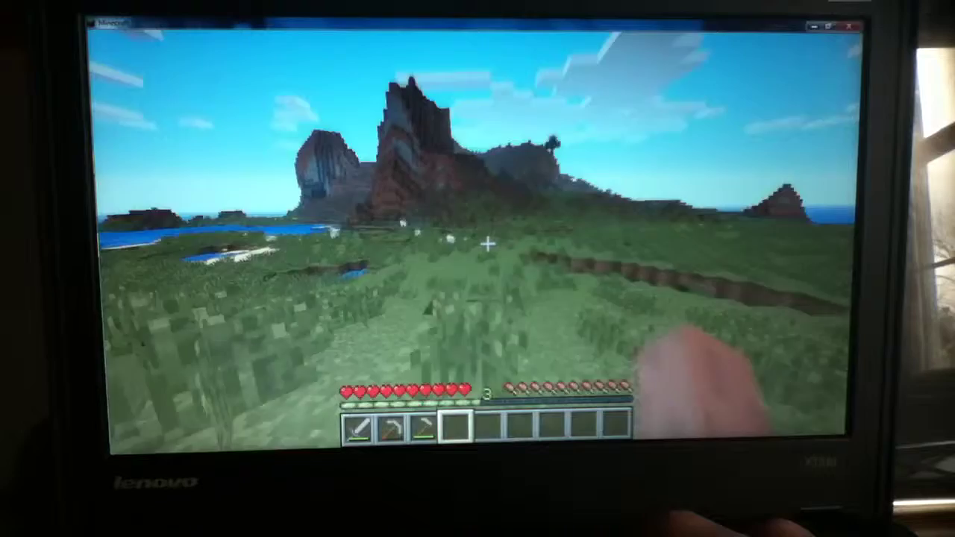
Step: Cross the grassland toward the water and onto the sand
key("w")
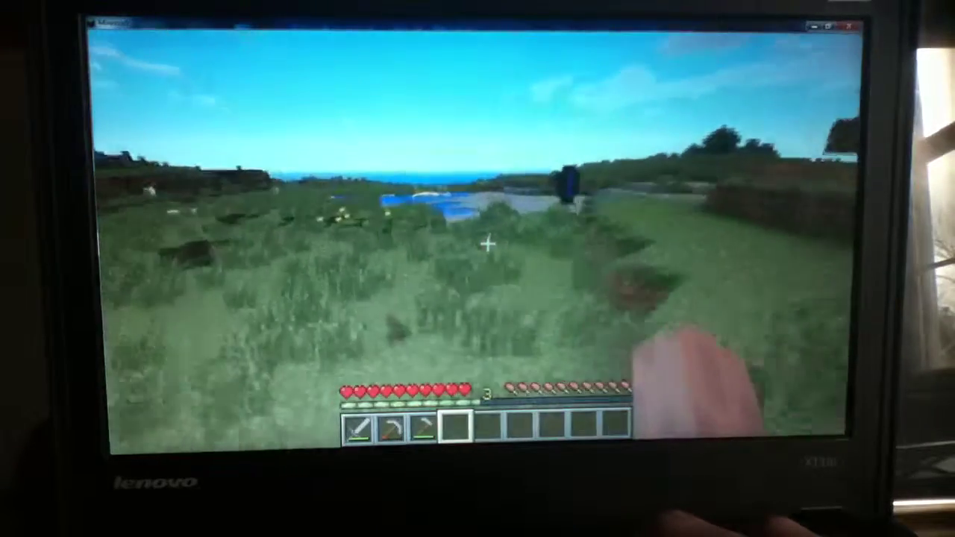
key("w")
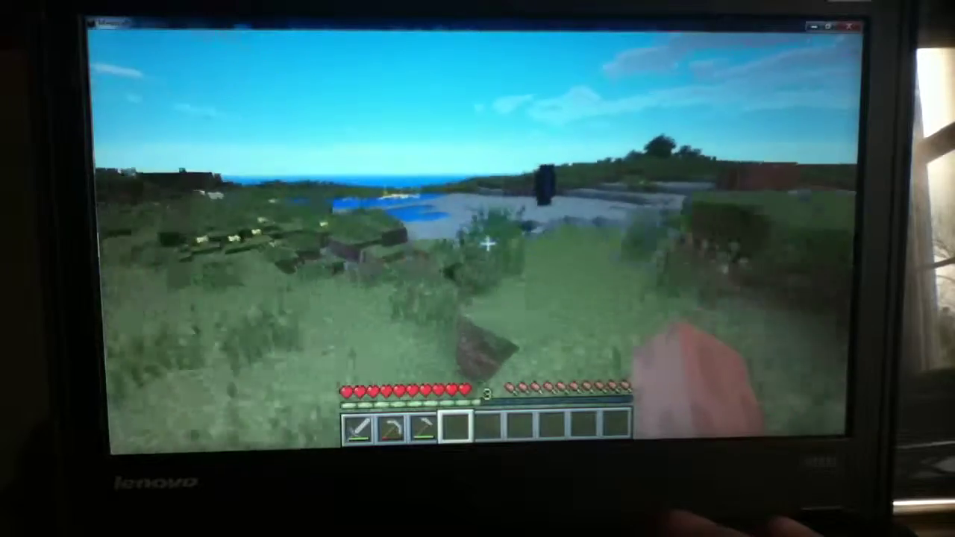
key("w")
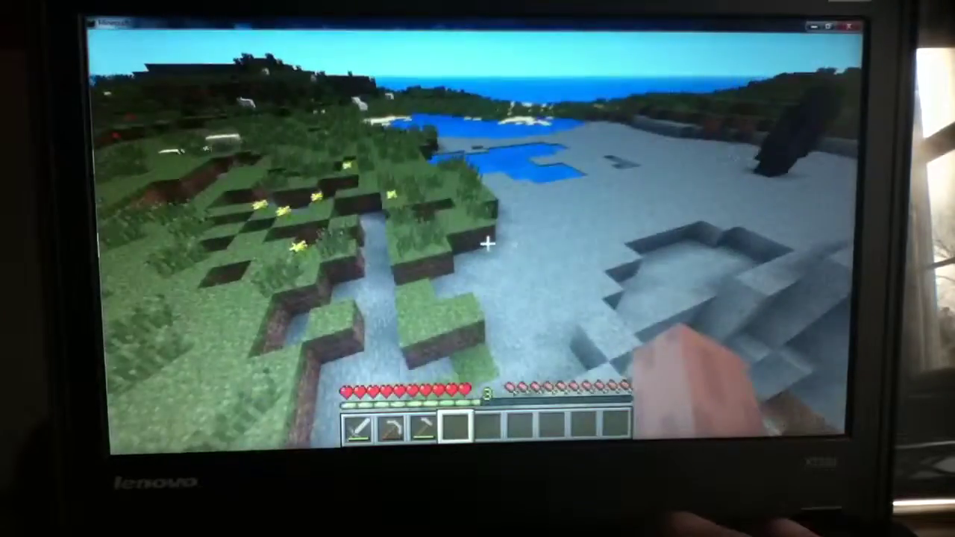
key("w")
key("w")
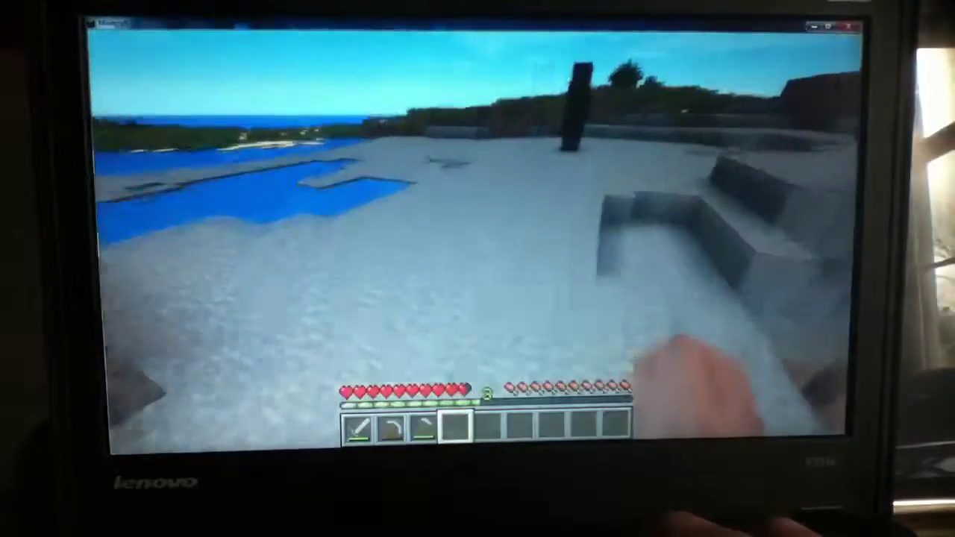
key("w")
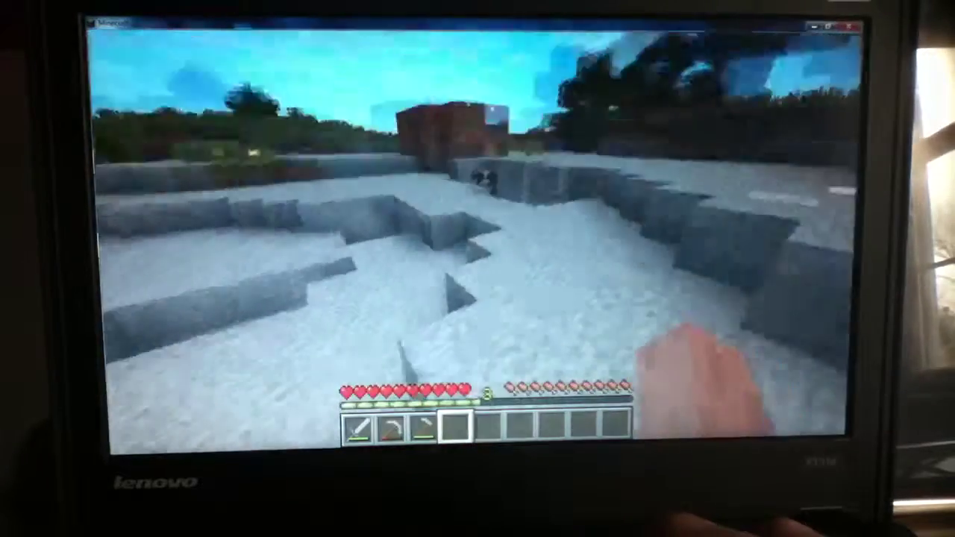
Step: Skirt the stone pit and approach the house beside the fenced crops
key("w")
key("w")
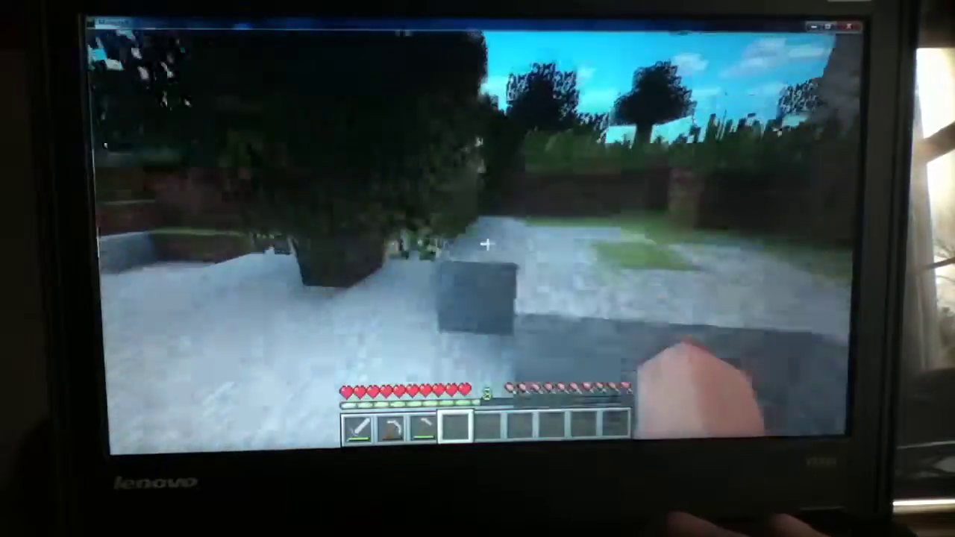
key("w")
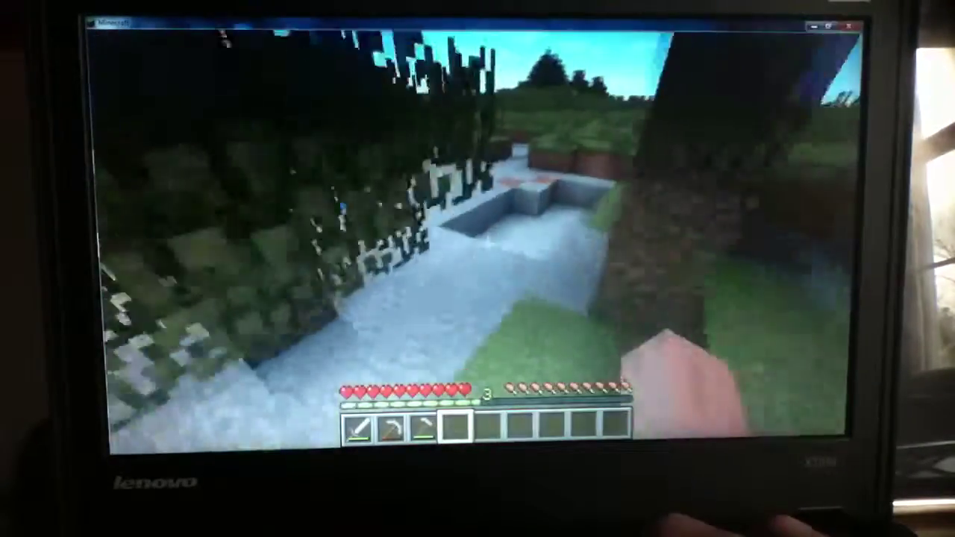
key("w")
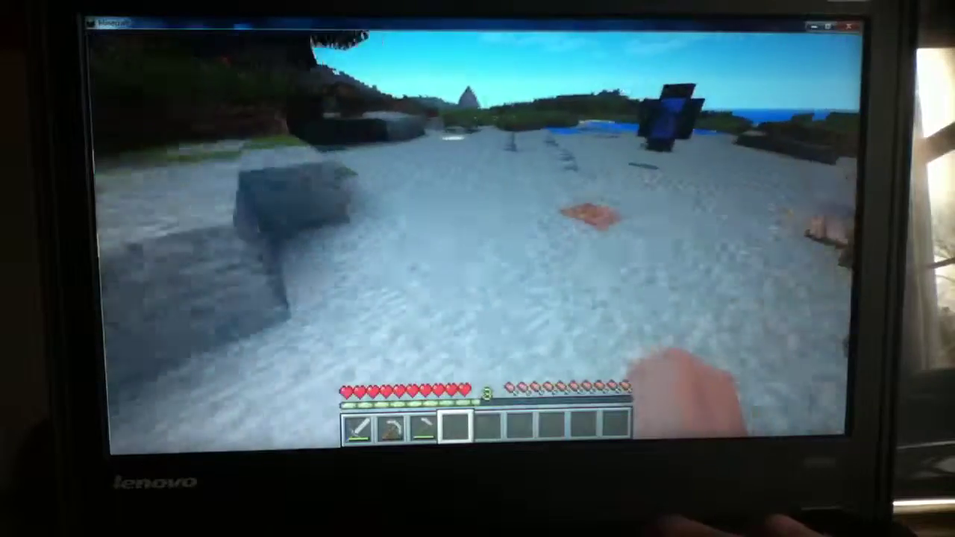
key("w")
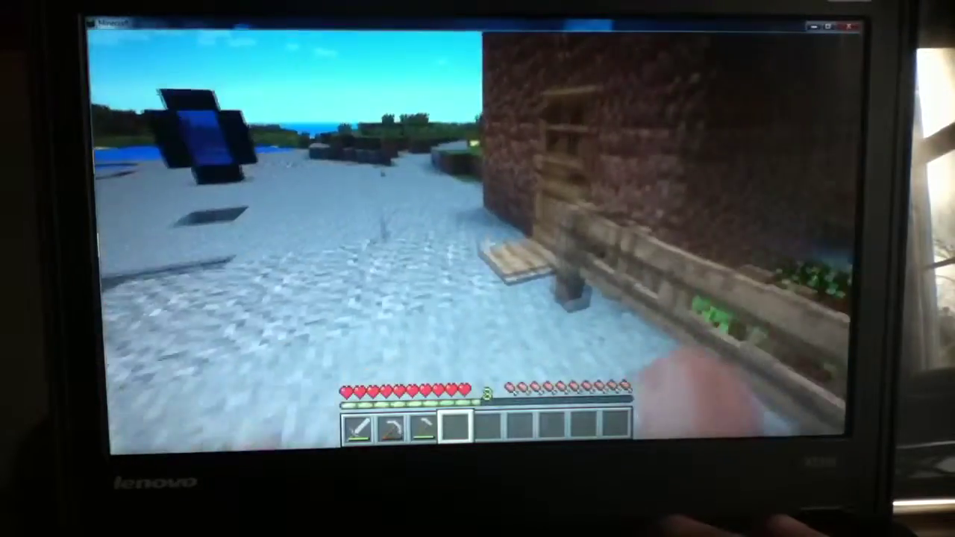
Step: Enter the house through the door and open the large chest by the bed
right_click(477, 247)
key("w")
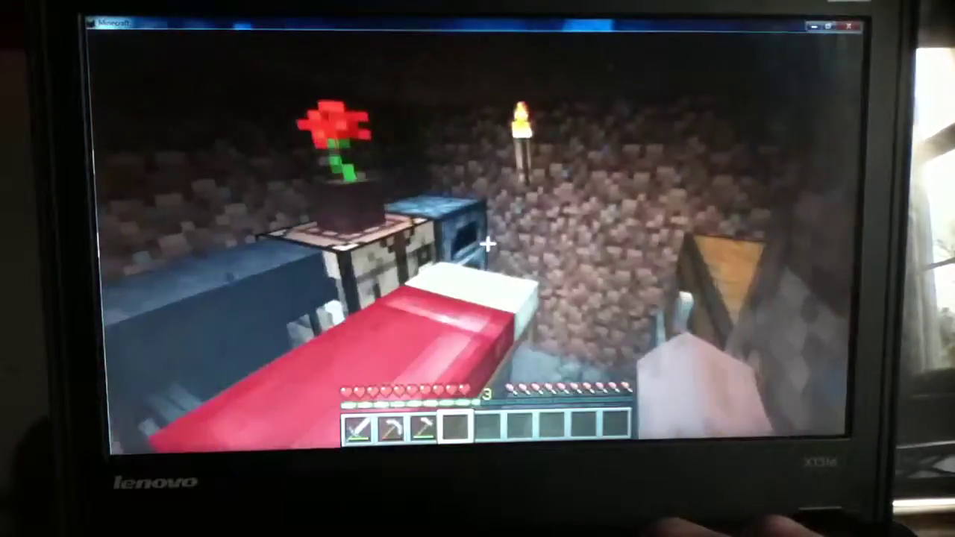
key("w")
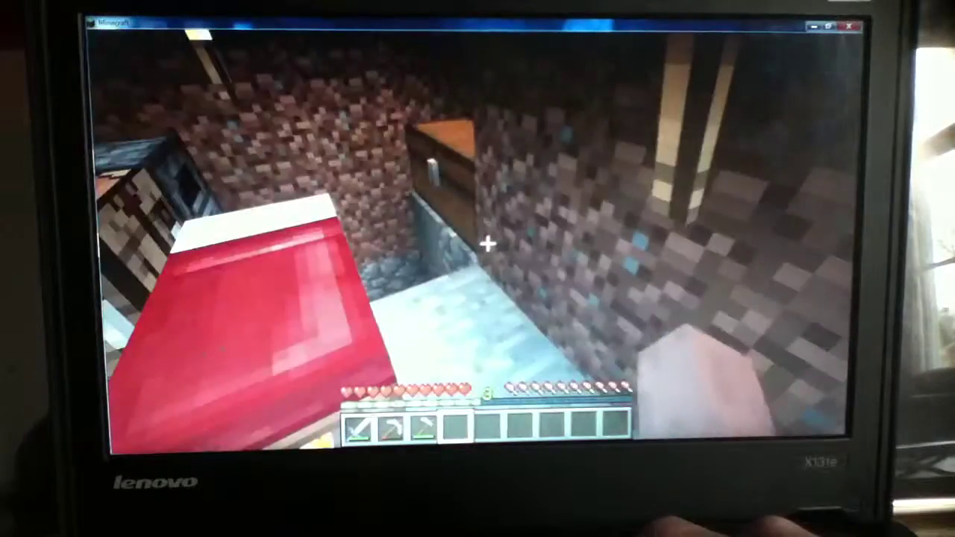
key("w")
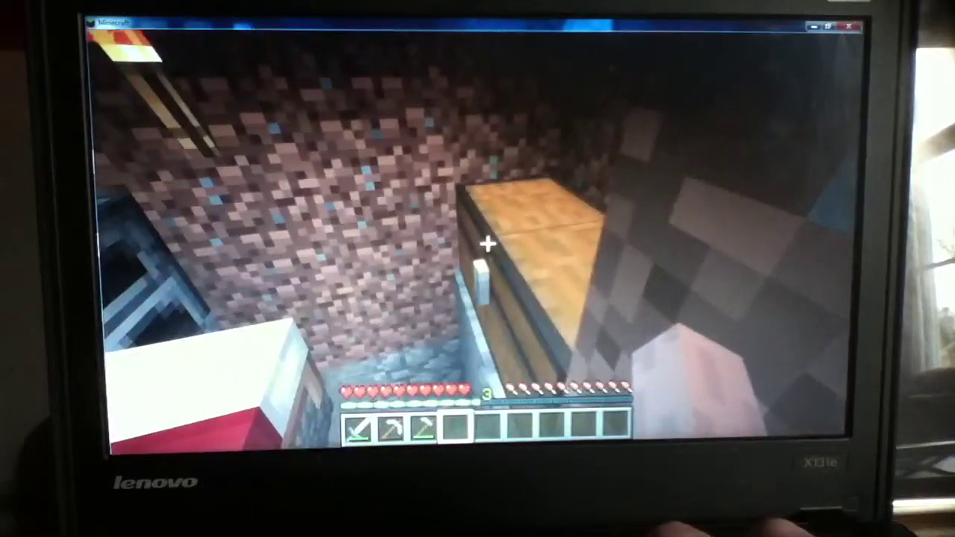
right_click(485, 245)
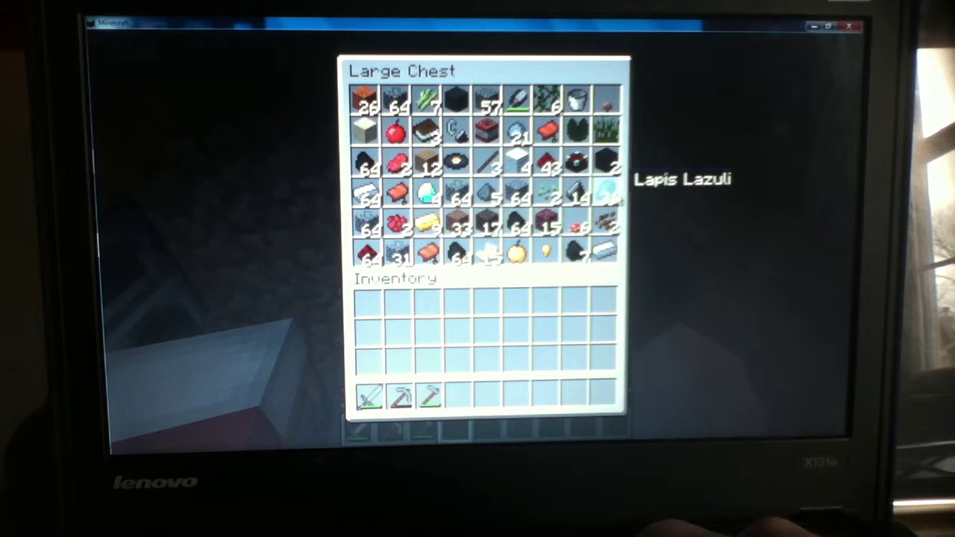
Step: Pause the game, view Options without changes, and resume
key("Escape")
key("Escape")
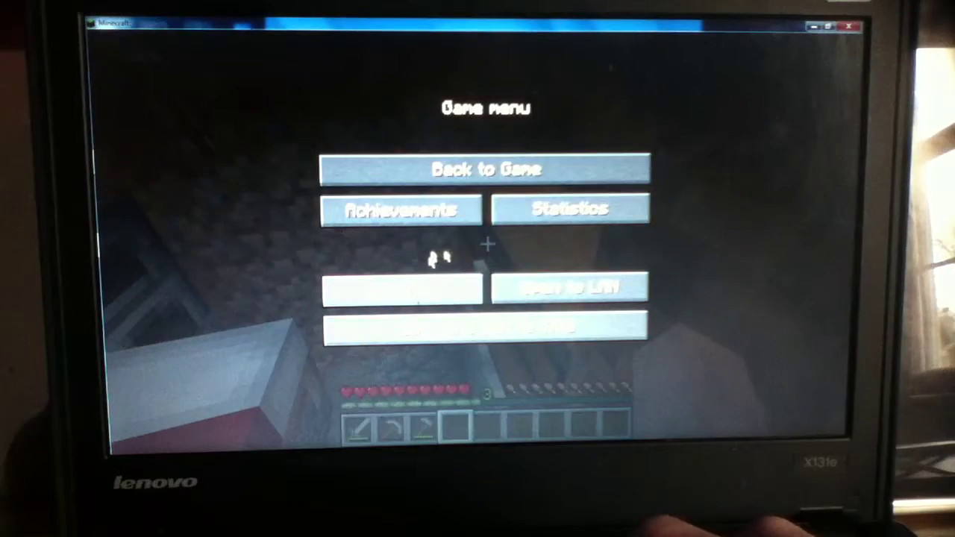
left_click(425, 275)
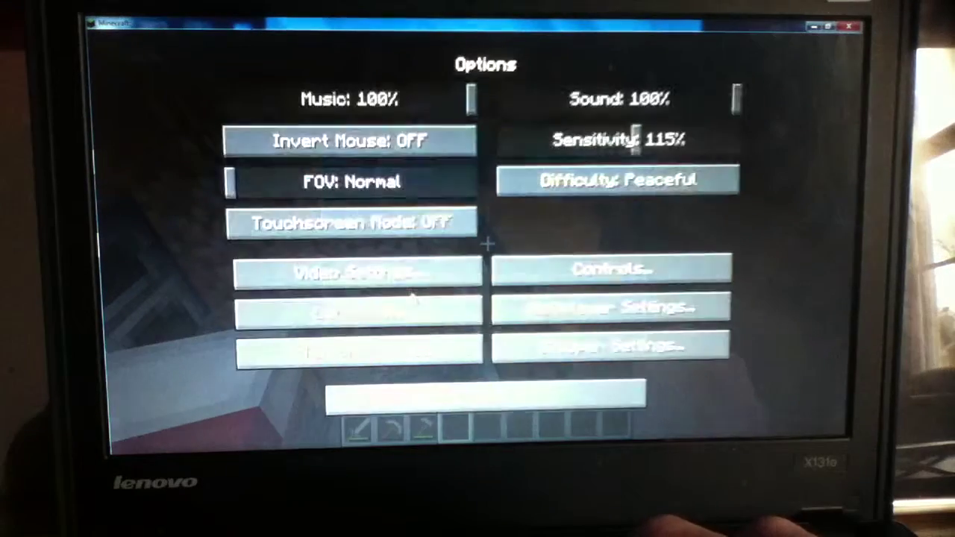
left_click(419, 393)
left_click(417, 175)
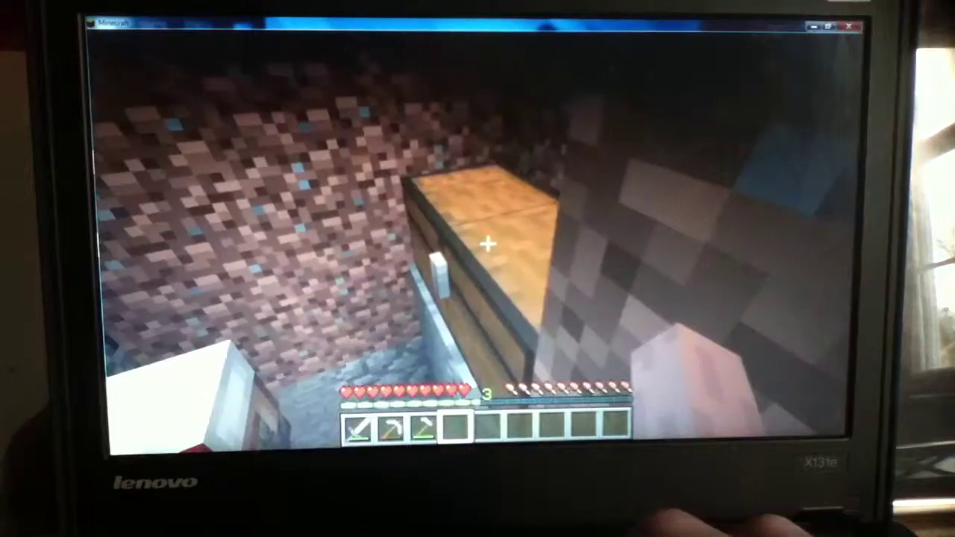
Step: Reopen the large chest, close it, and open it once more
right_click(484, 244)
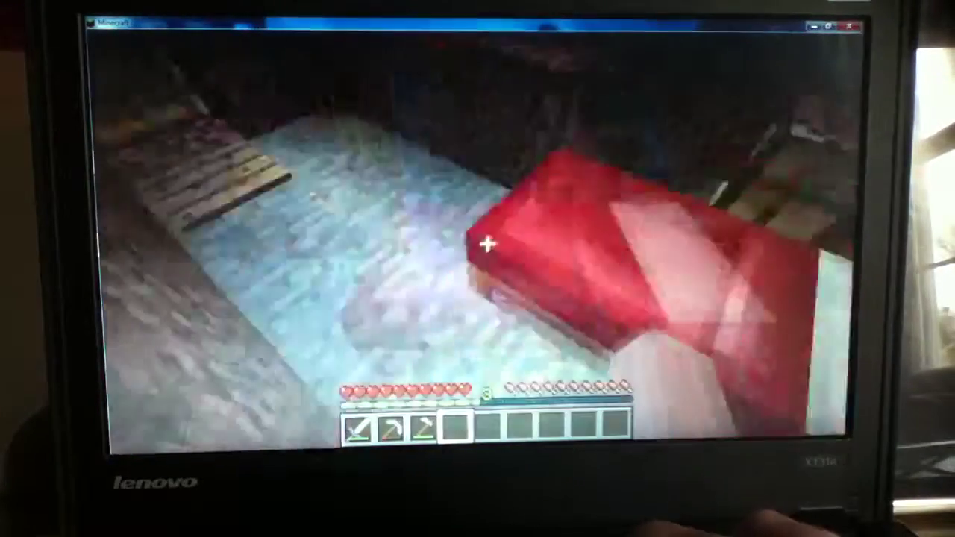
right_click(487, 244)
key("Escape")
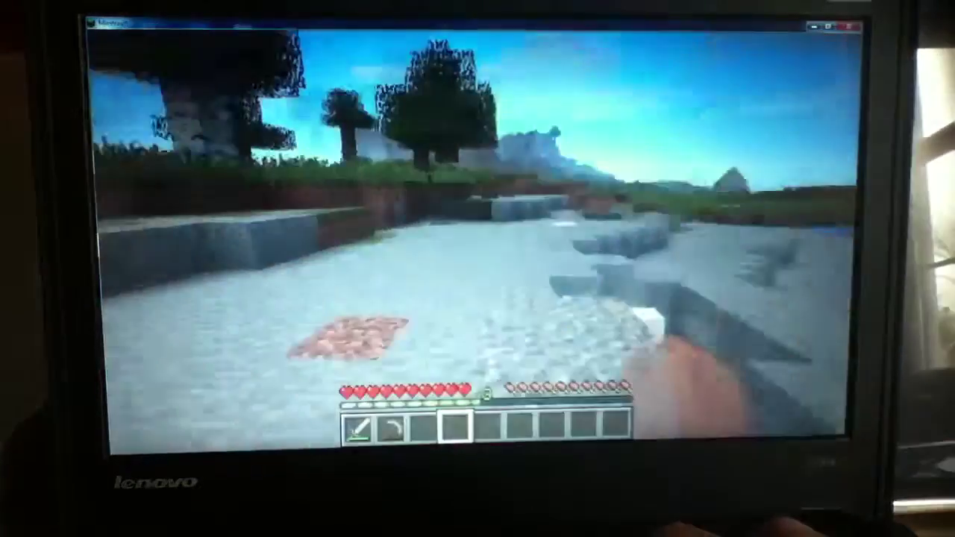
Step: Select hotbar slot 4 and walk out of the house into the snow
key("4")
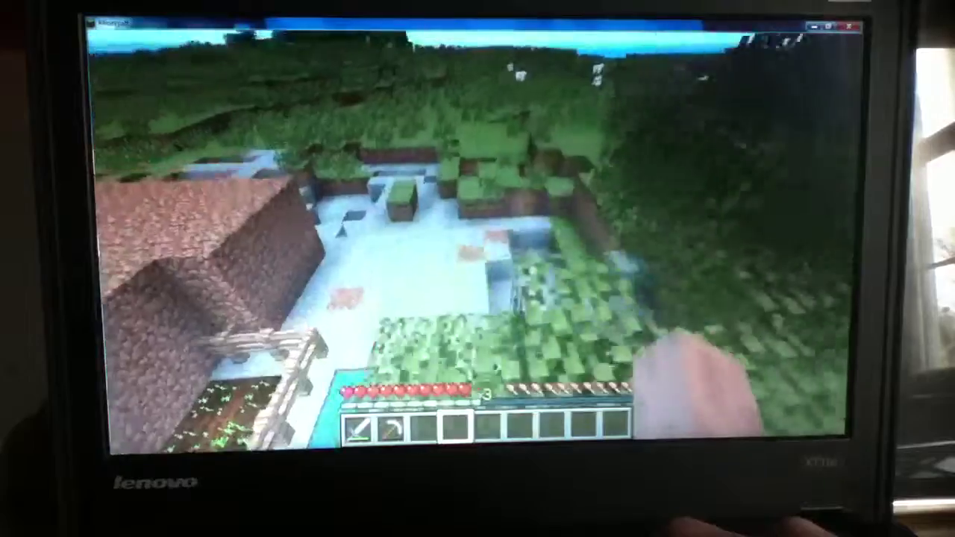
scroll(486, 244, "down", 3)
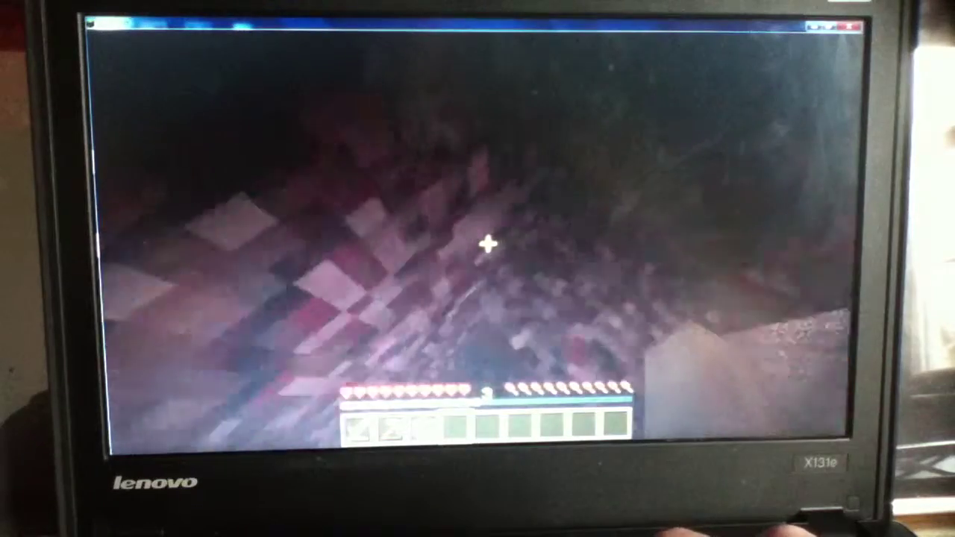
scroll(486, 245, "down", 1)
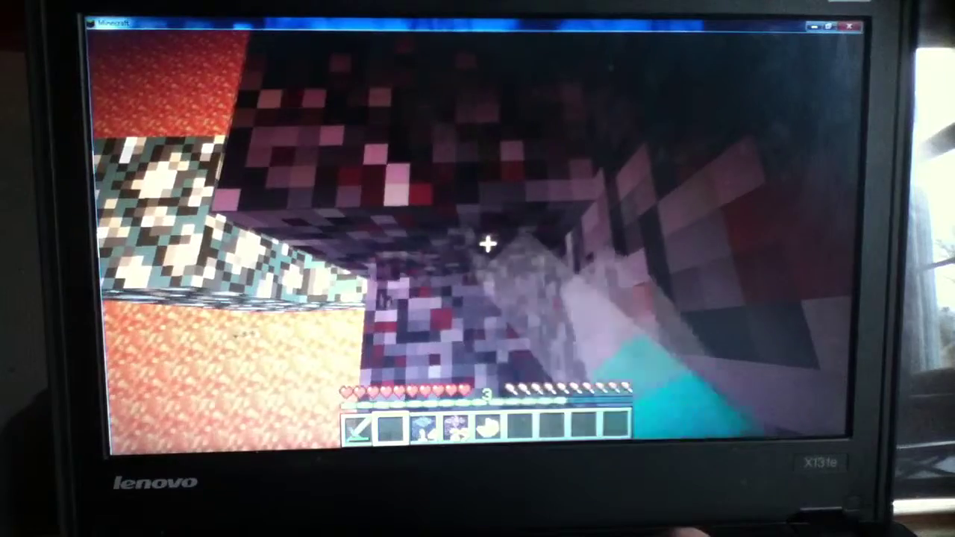
scroll(486, 244, "down", 1)
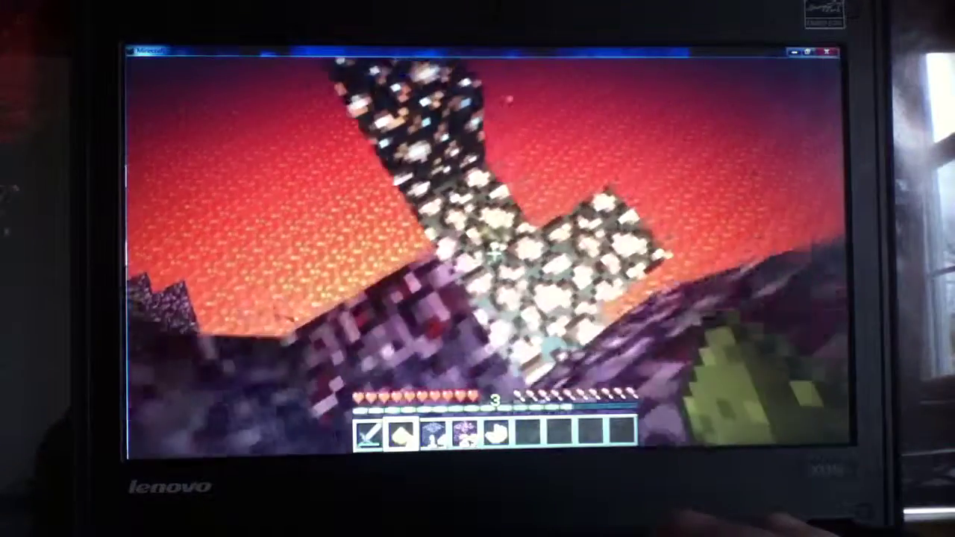
Step: Break a glowstone block overhead, then scan the netherrack ceiling above the lava for more
left_click_drag(477, 254, 522, 224)
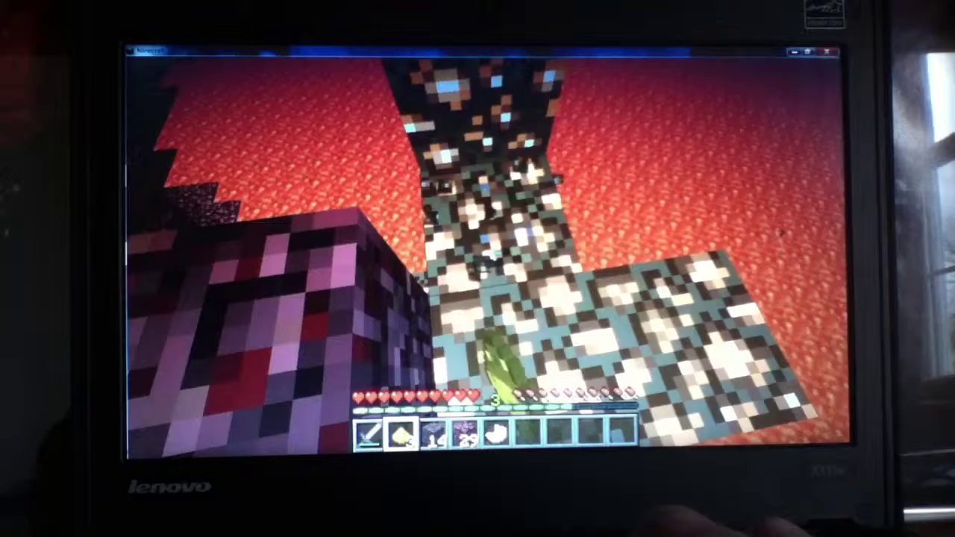
left_click_drag(477, 254, 448, 298)
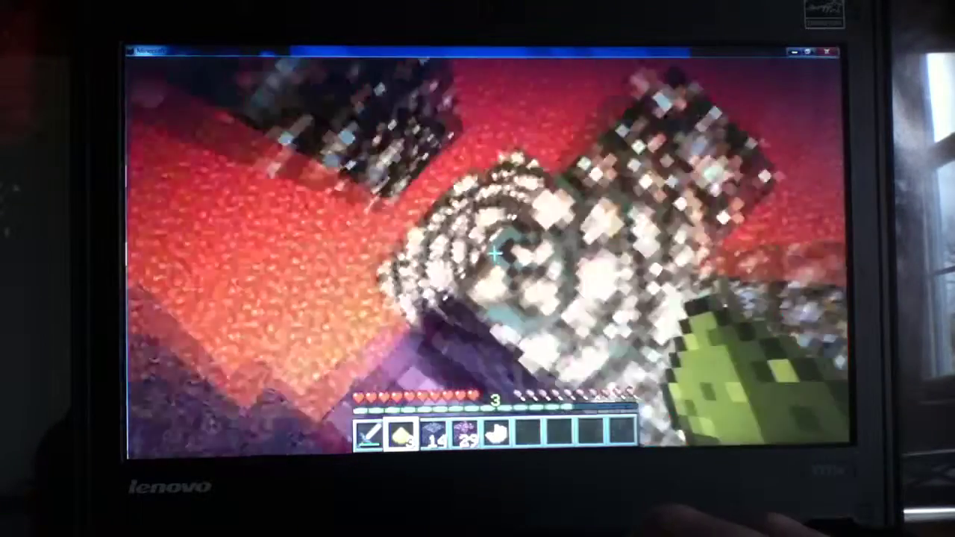
mouse_move(477, 253)
left_mouse_down()
mouse_move(522, 186)
mouse_move(448, 253)
left_mouse_up()
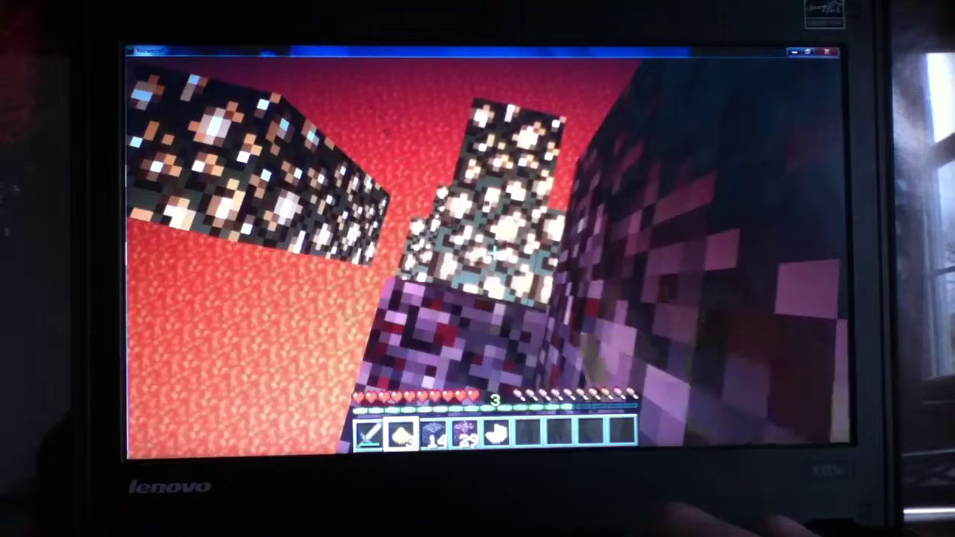
left_click(492, 253)
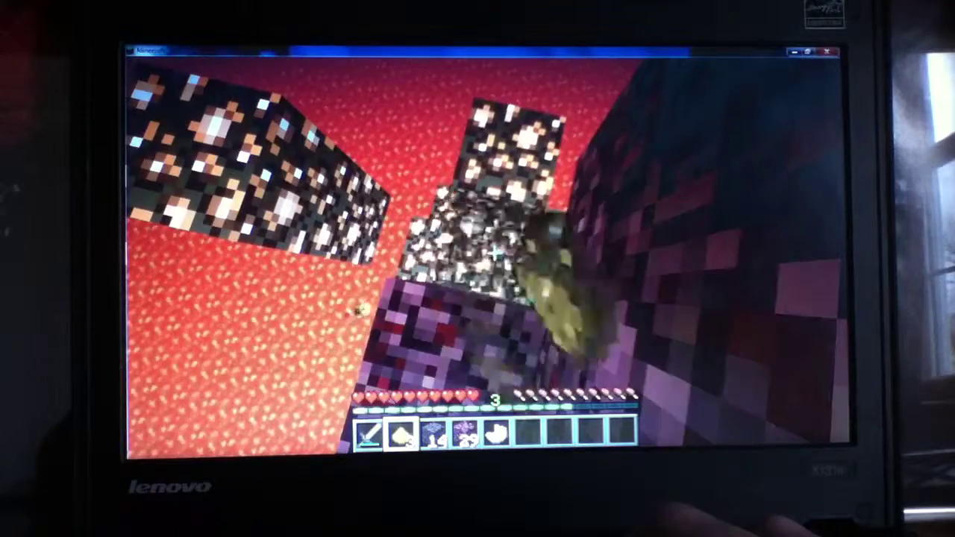
left_click_drag(493, 253, 537, 224)
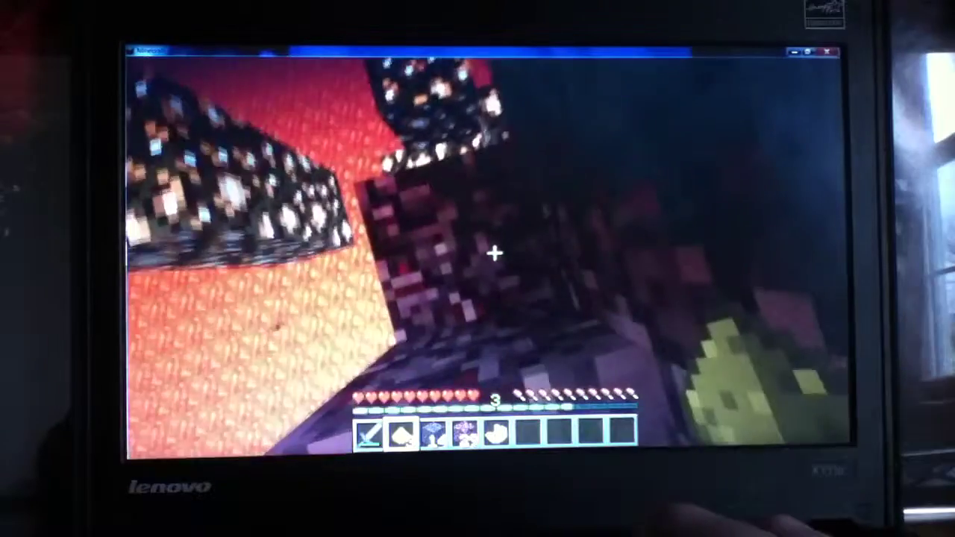
left_click_drag(494, 255, 448, 313)
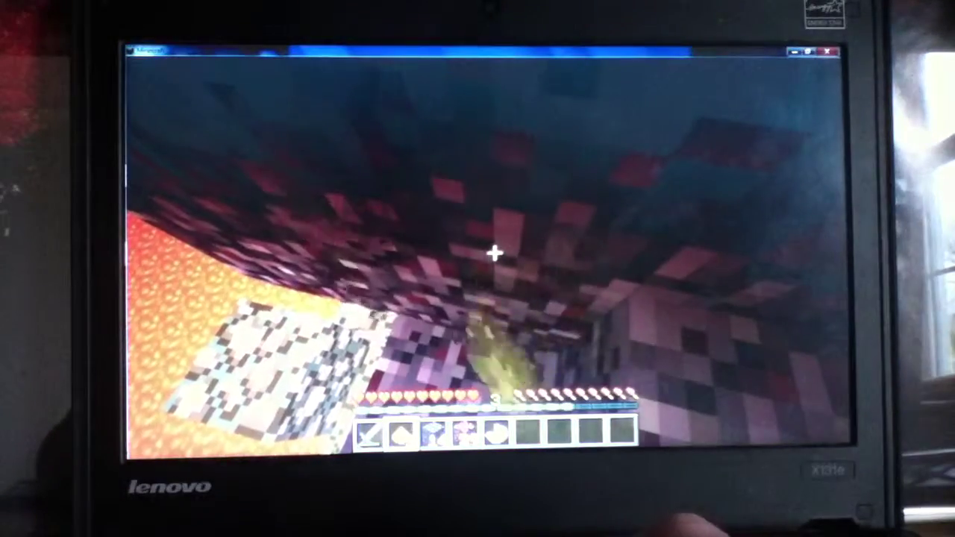
left_click_drag(494, 255, 463, 283)
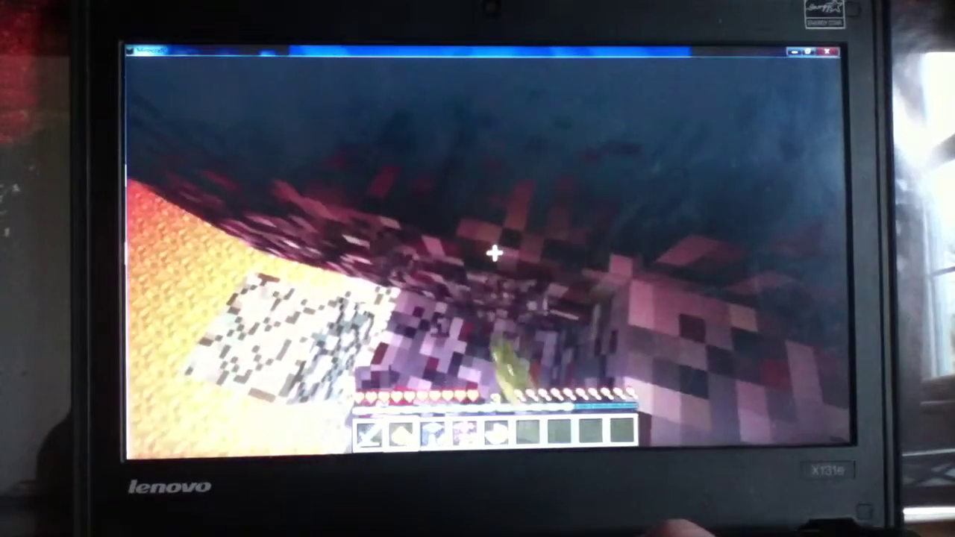
mouse_move(495, 254)
left_mouse_down()
mouse_move(477, 269)
mouse_move(522, 284)
left_mouse_up()
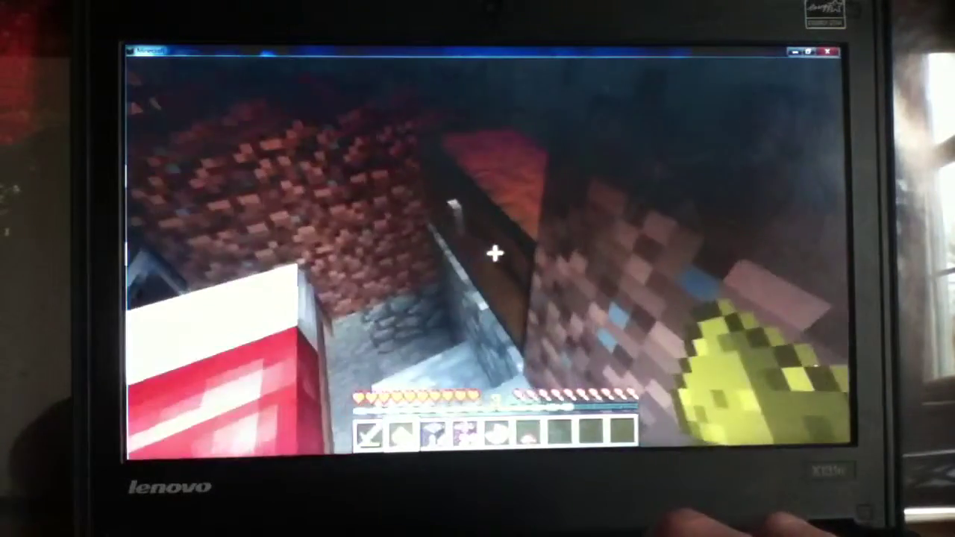
Step: Check the large chest, deposit the Glowstone Dust in the other, then walk toward the door
right_click(494, 254)
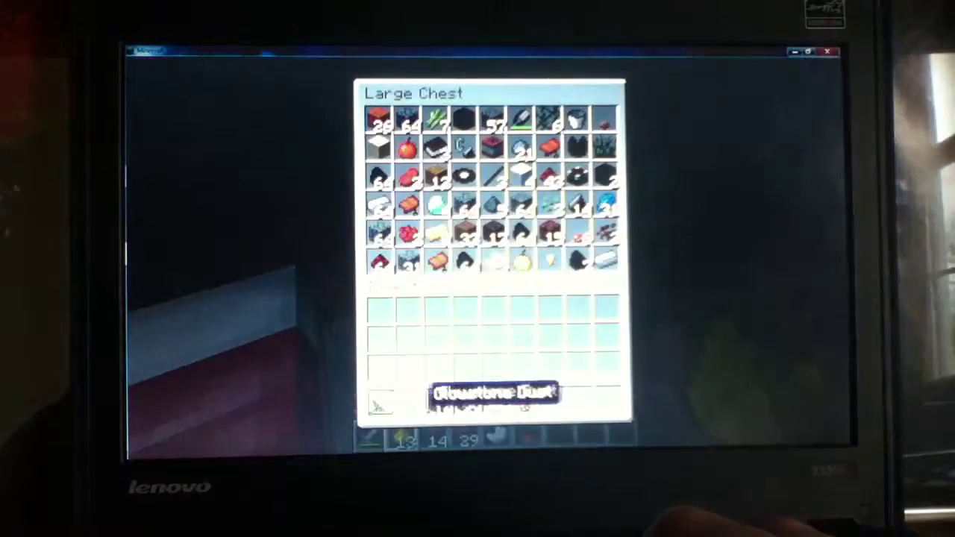
key("Escape")
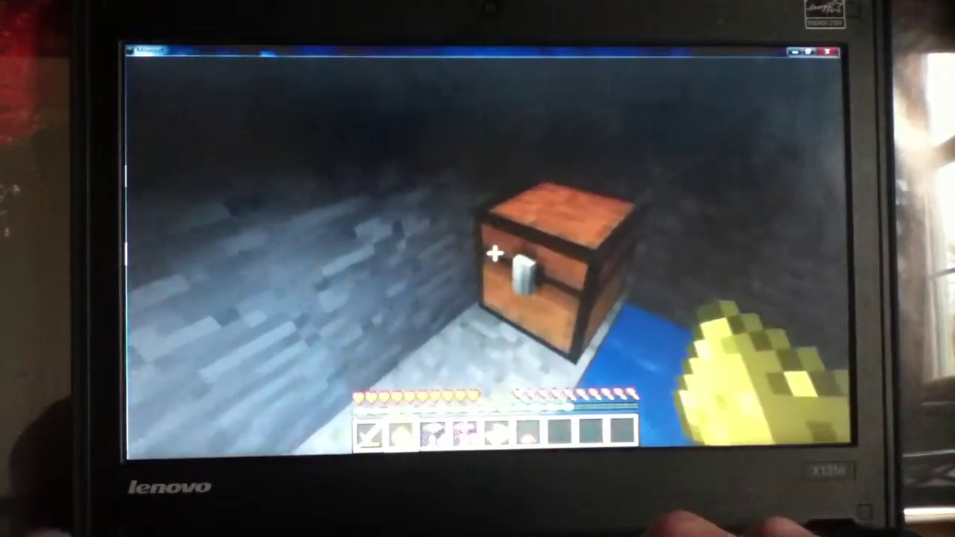
right_click(495, 255)
left_click(402, 358, "shift")
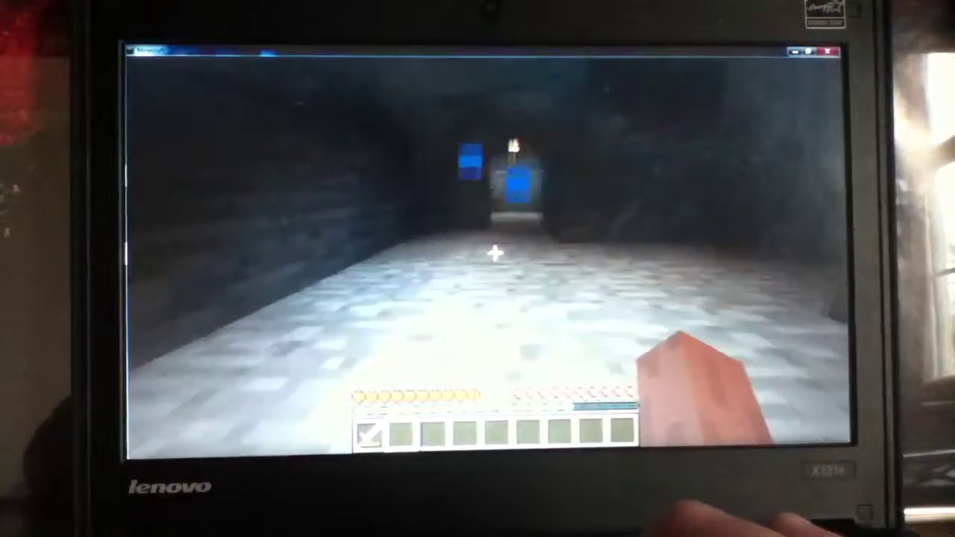
key("w")
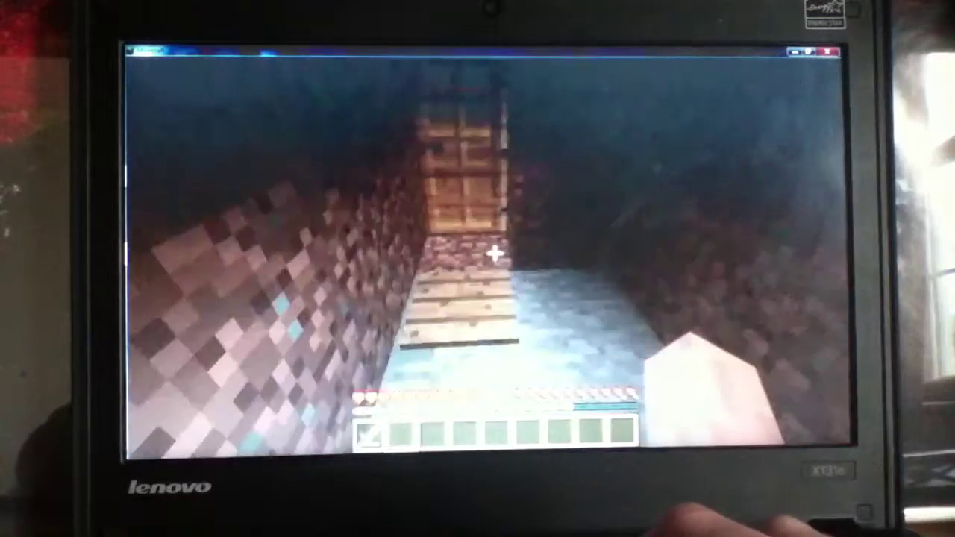
key("w")
key("w")
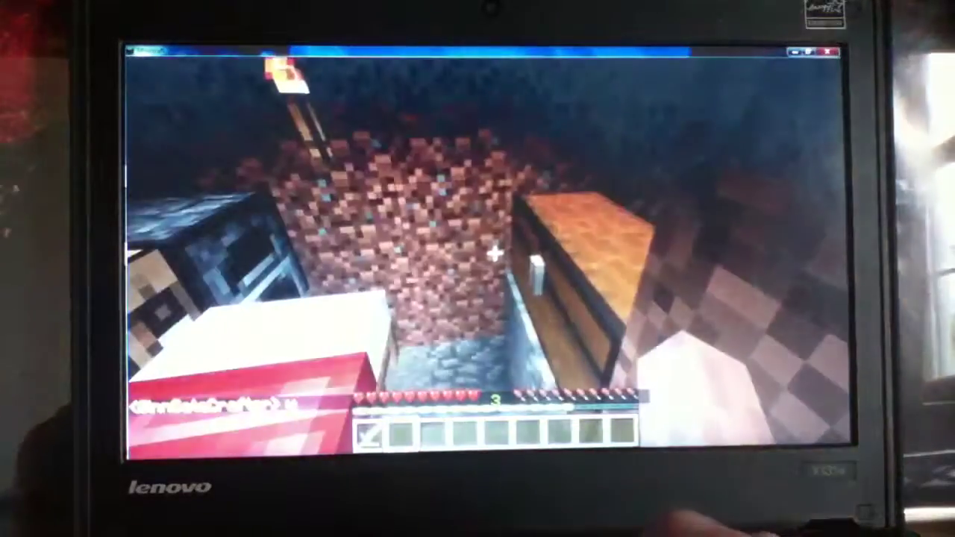
Step: Exit through the door with hotbar slot 2 and cross the field toward the sheep and hill
key("w")
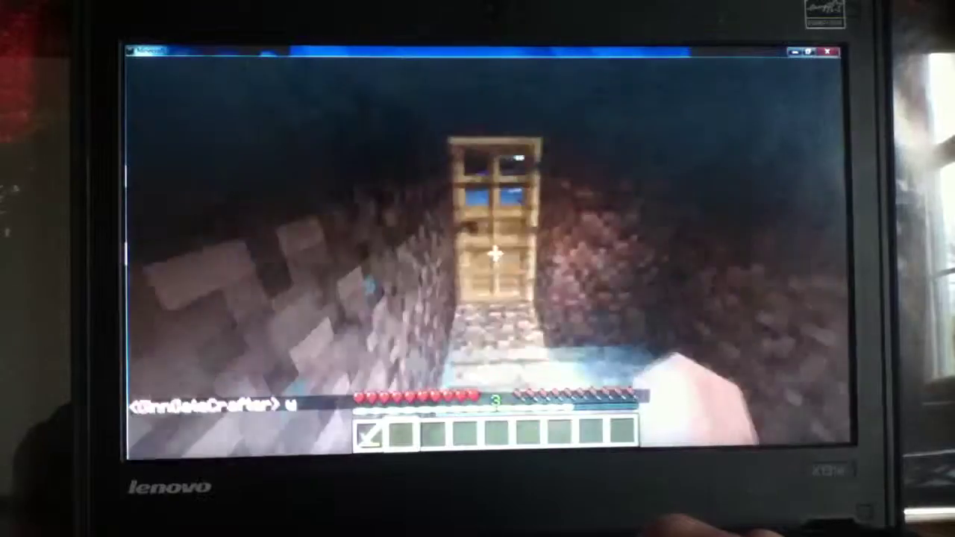
key("w")
key("2")
key("w")
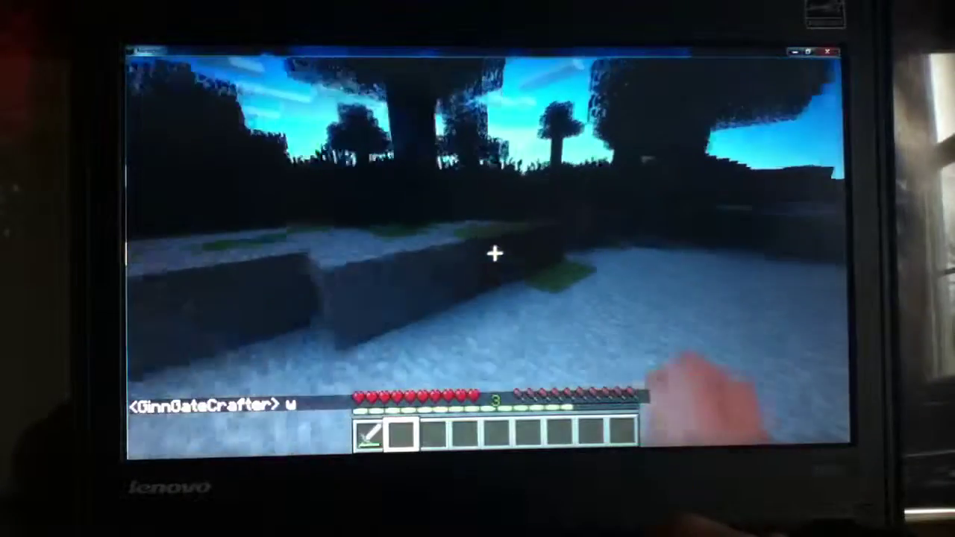
key("w")
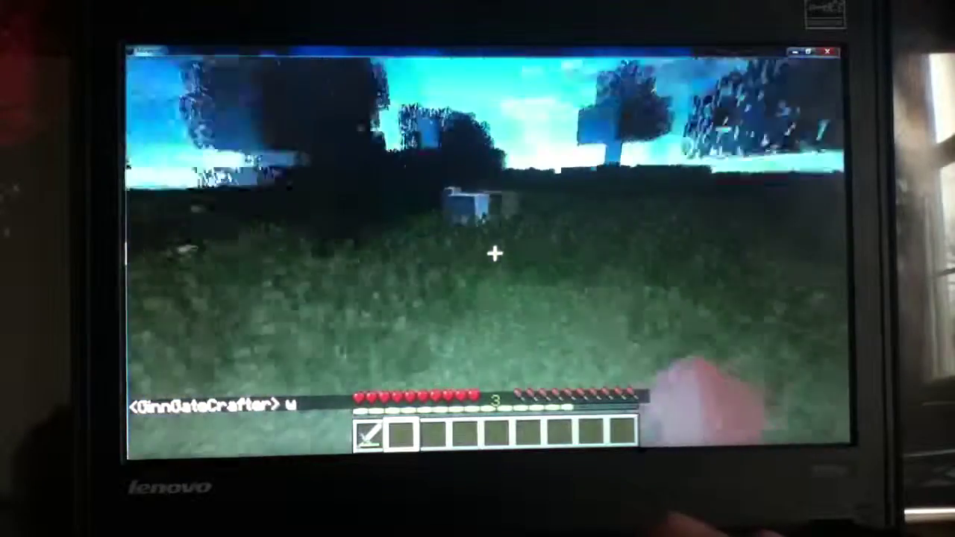
key("w")
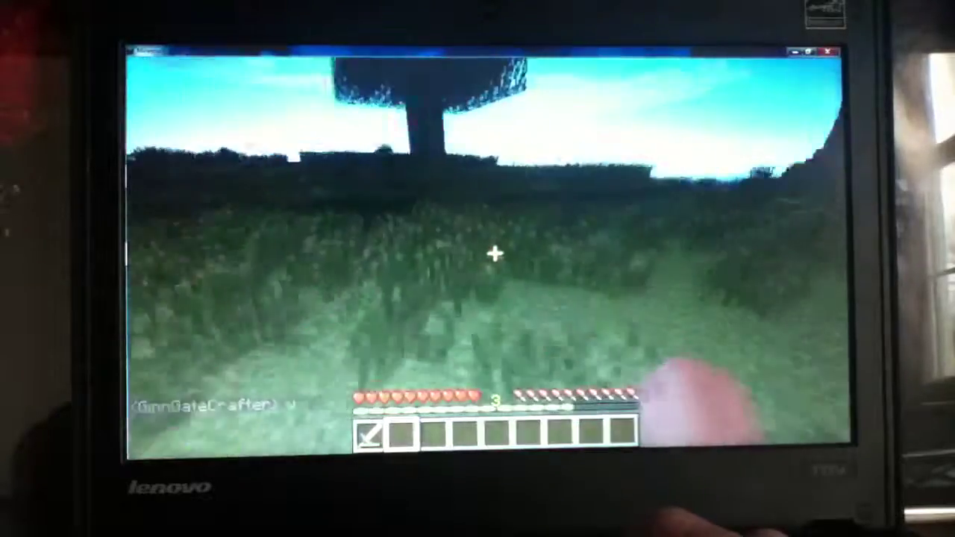
key("w")
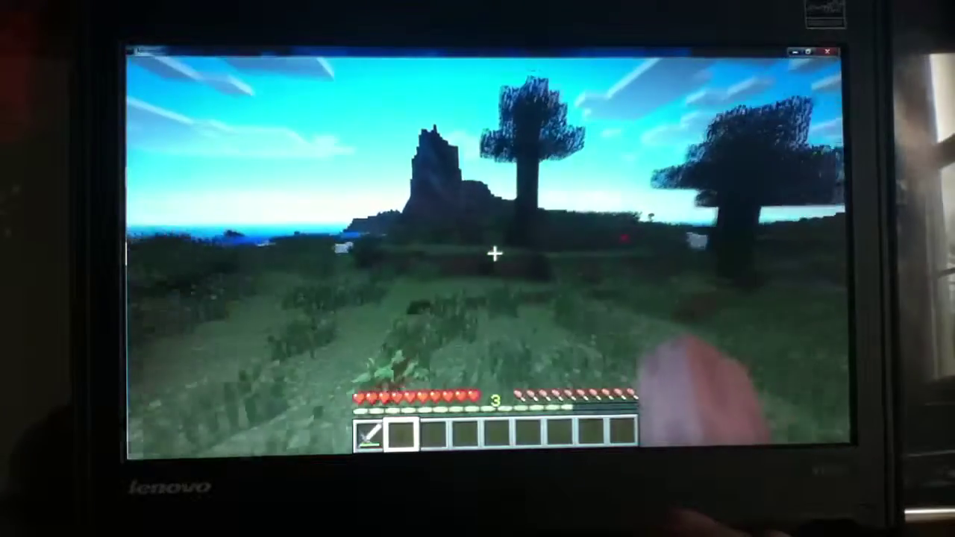
Step: Cross the hill, swim through the pond, and climb out onto the grassy plain
key("w")
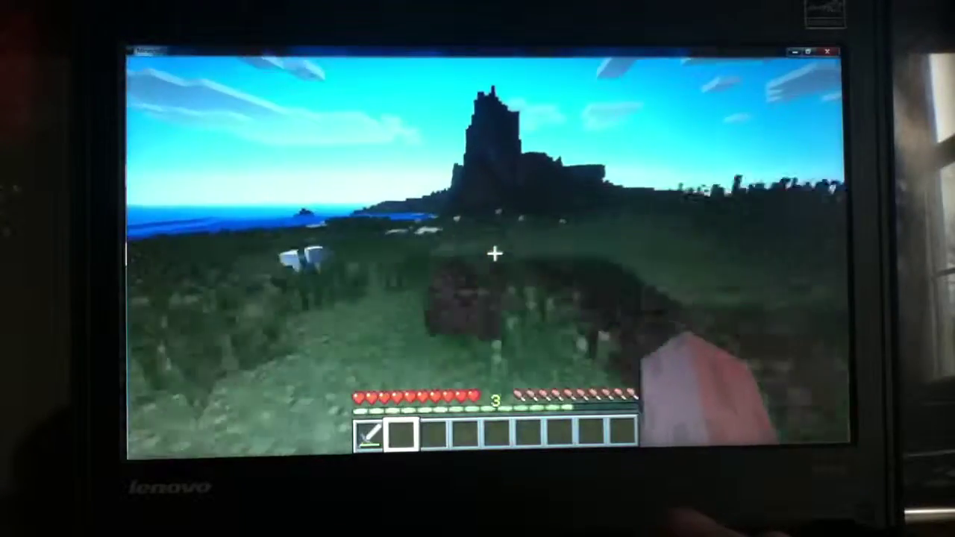
key("w")
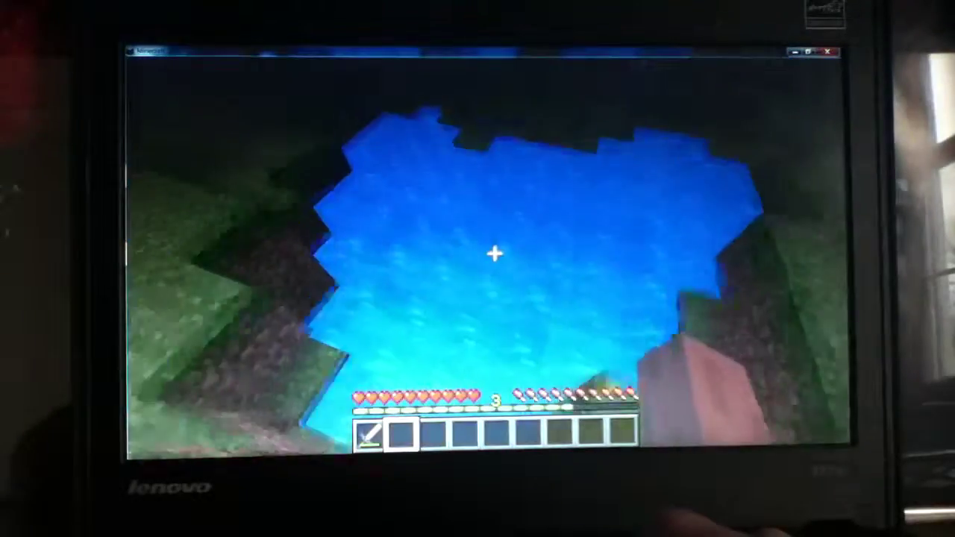
key("w")
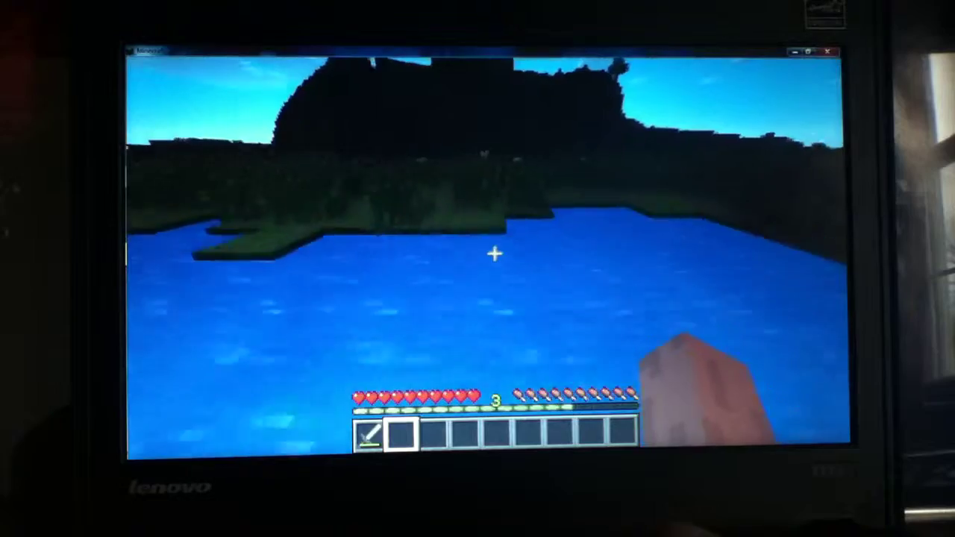
key("w")
key("w")
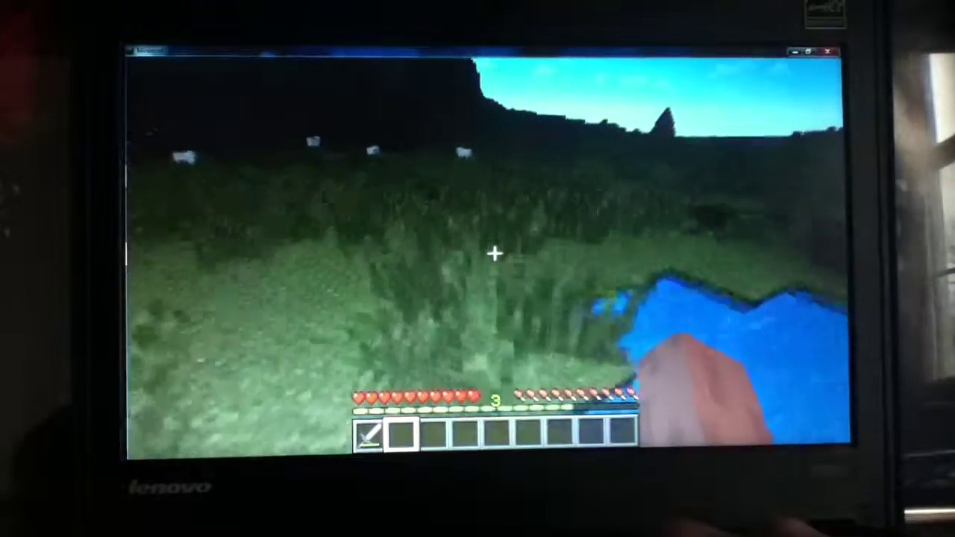
Step: Cross the plain past the trees to the ravine edge
key("w")
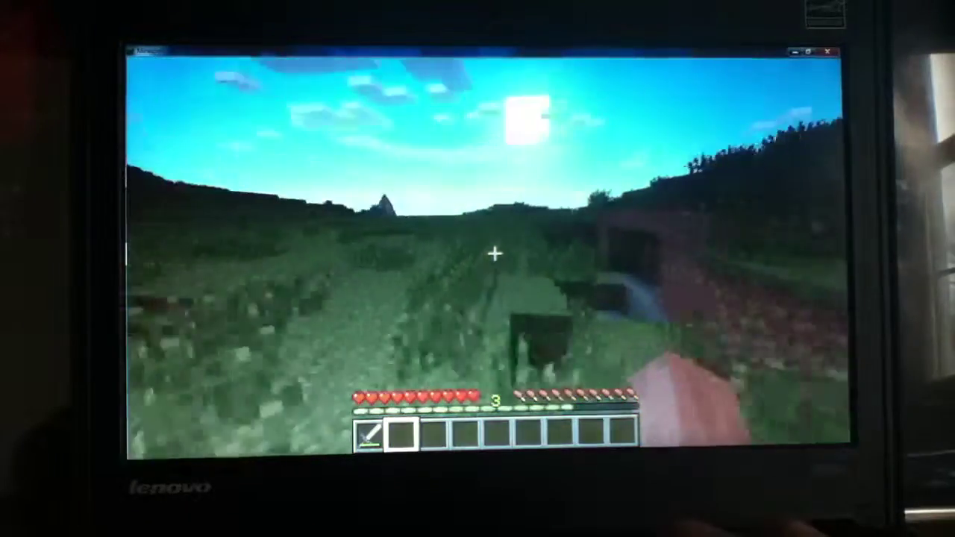
key("w")
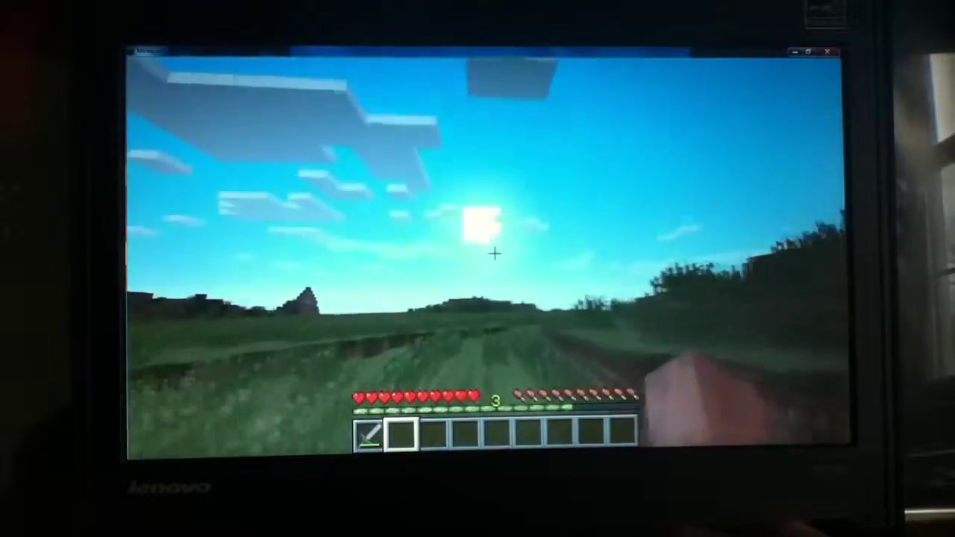
key("w")
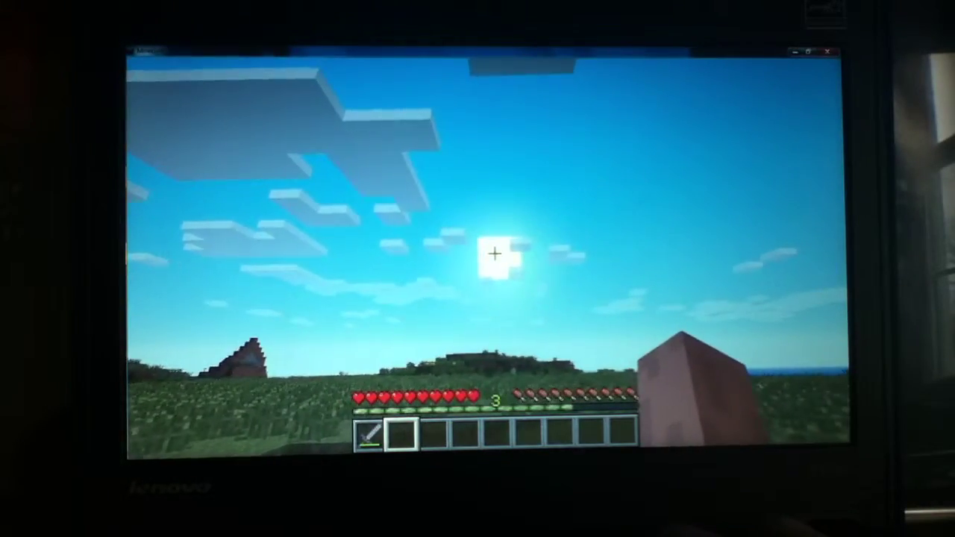
key("w")
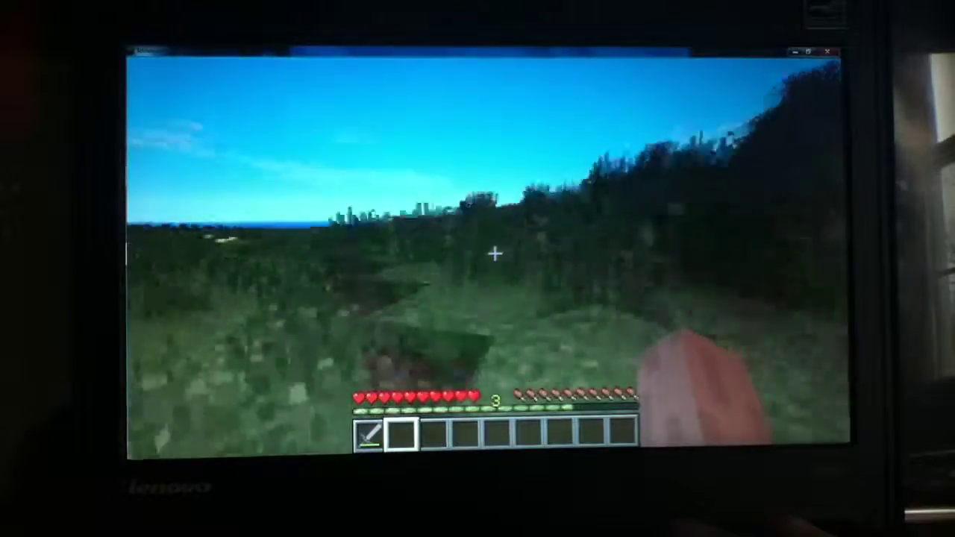
key("w")
key("w")
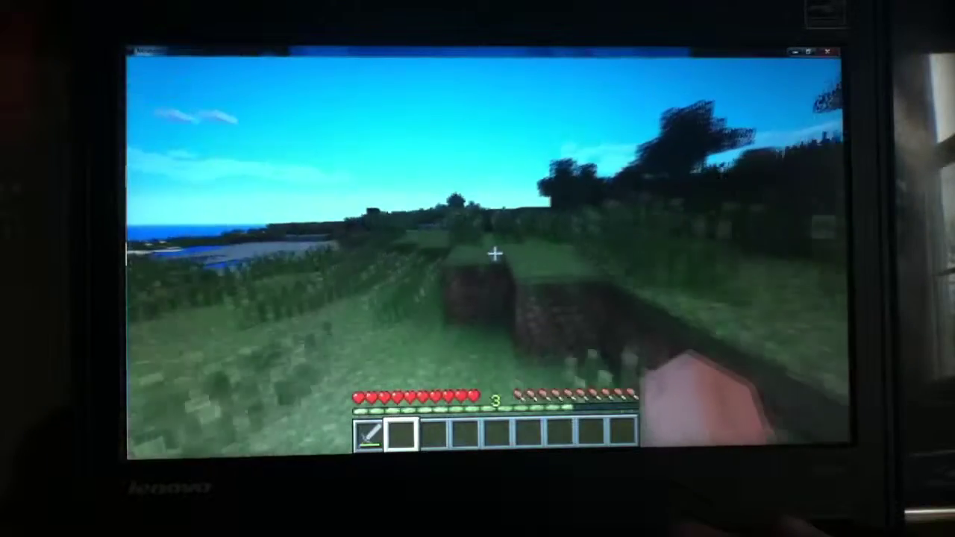
key("w")
key("w")
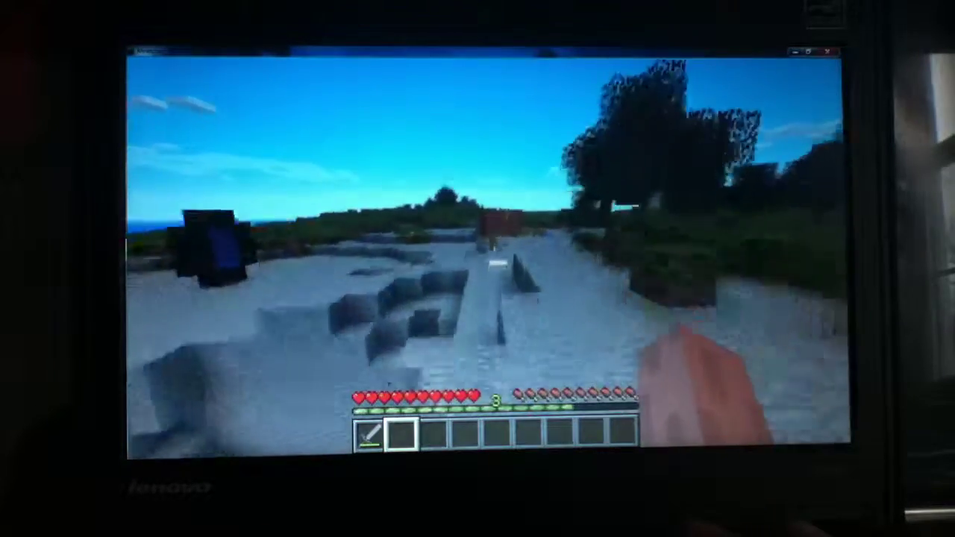
key("w")
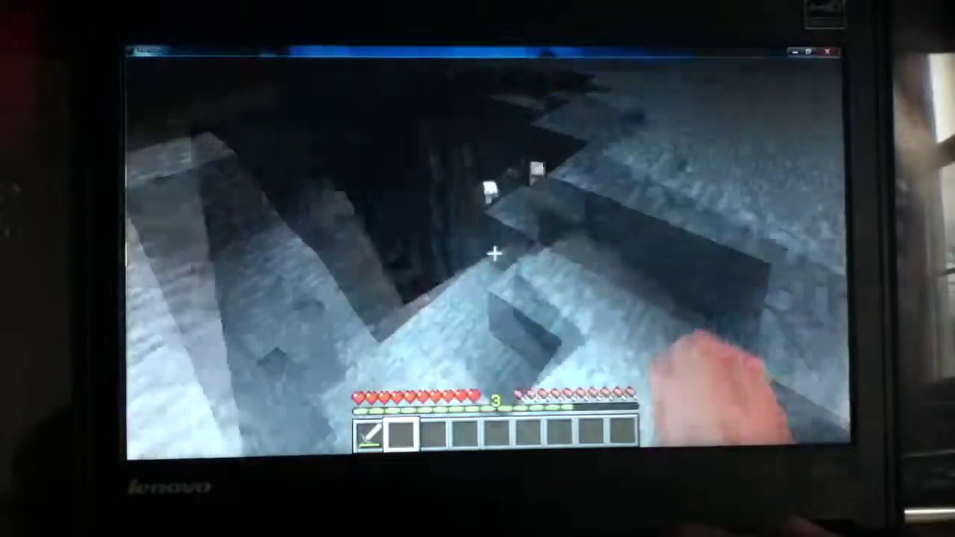
Step: Descend into the ravine, inspect the cave walls, and put the sword away via hotbar slot 2
key("w")
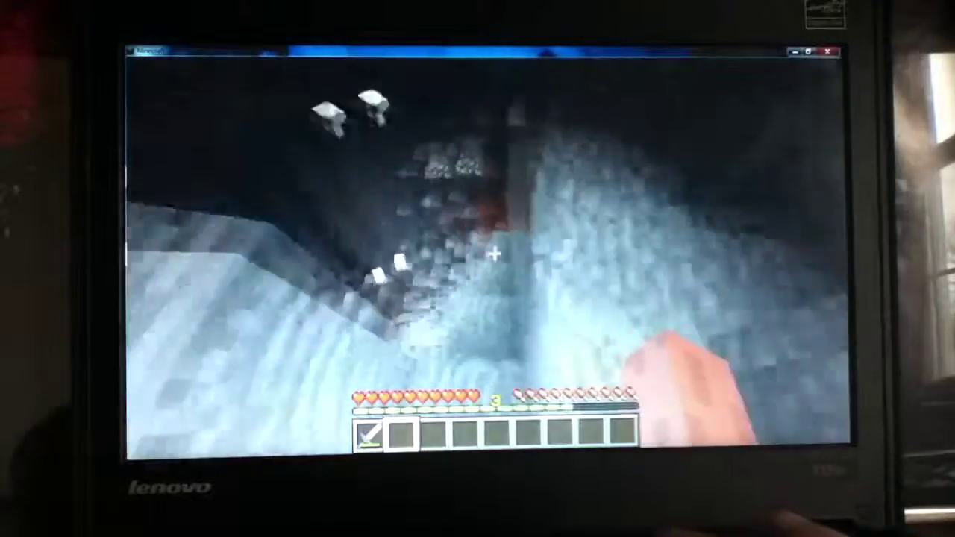
key("w")
key("w")
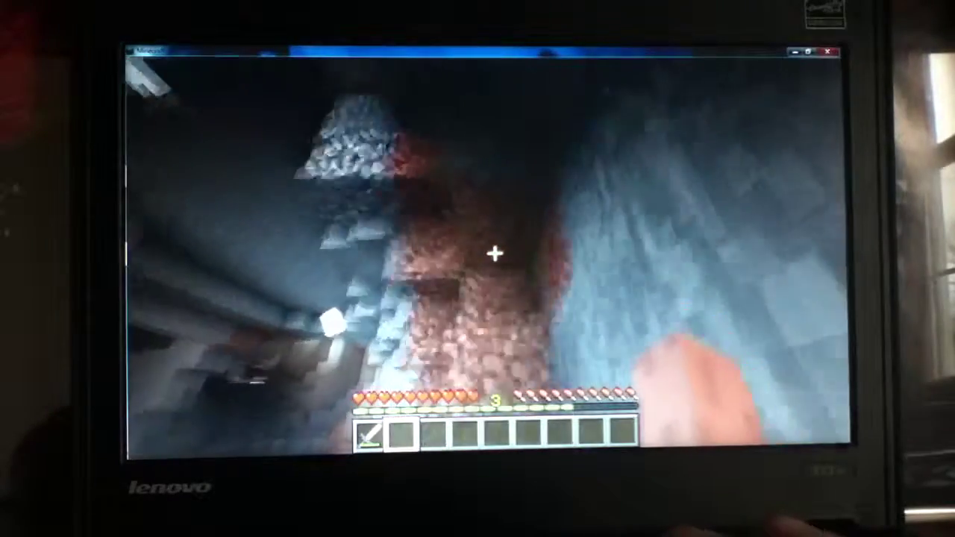
key("w")
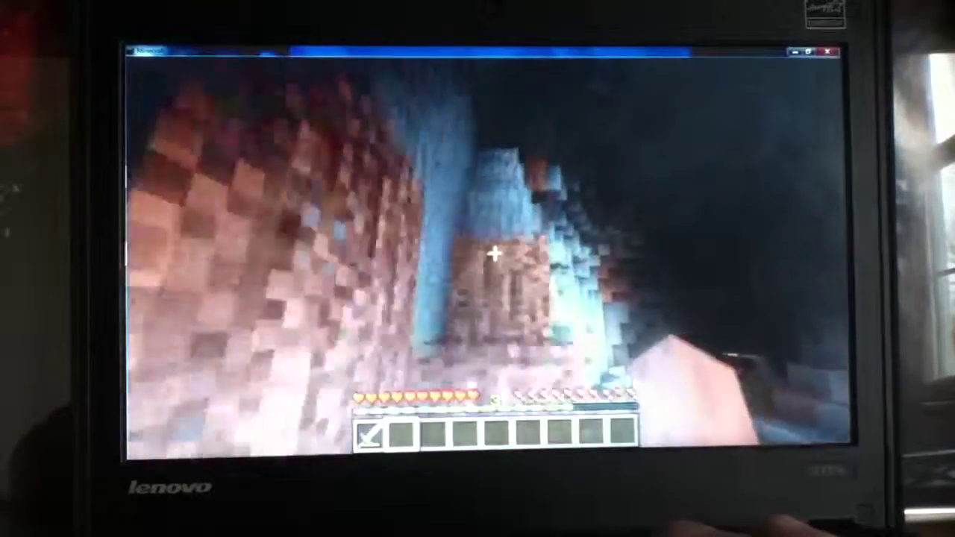
key("w")
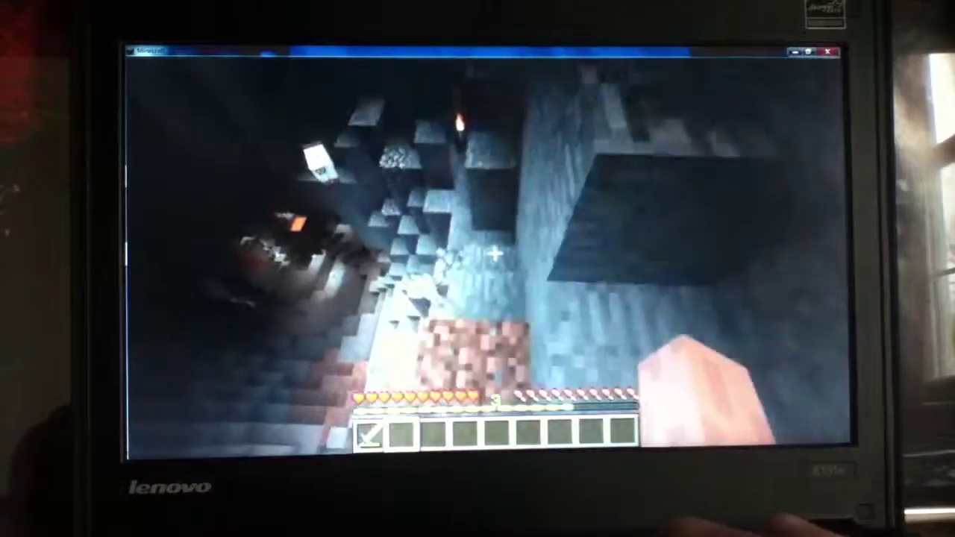
key("2")
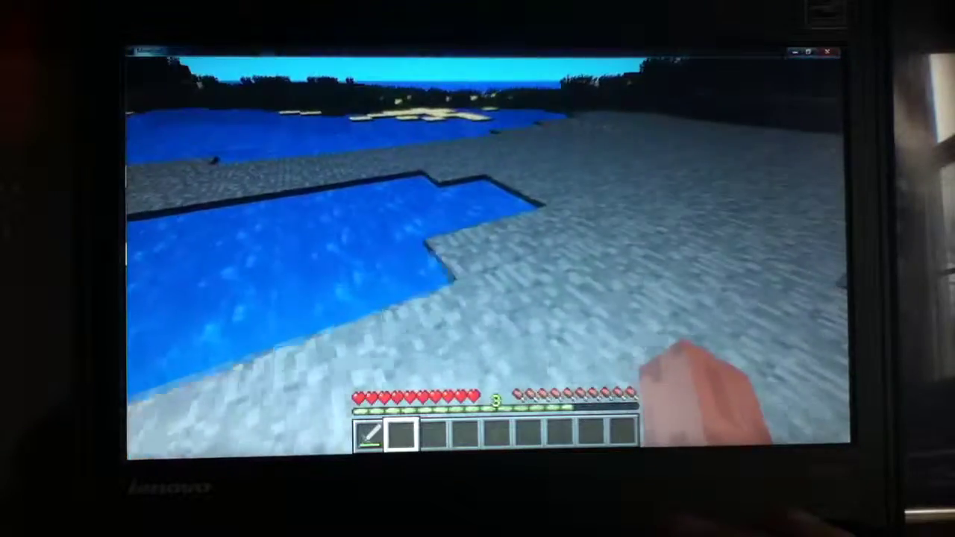
Step: Pause the game to bring up the Game menu
key("Escape")
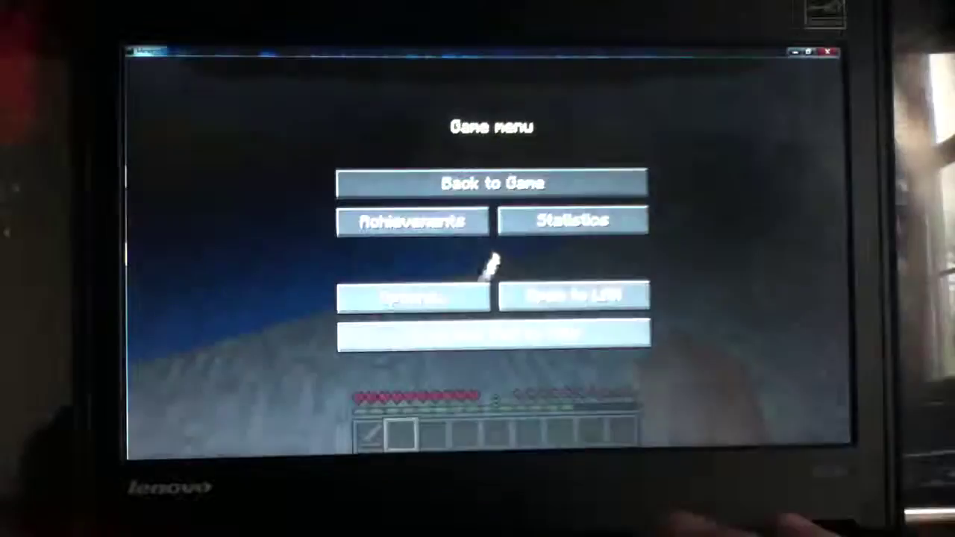